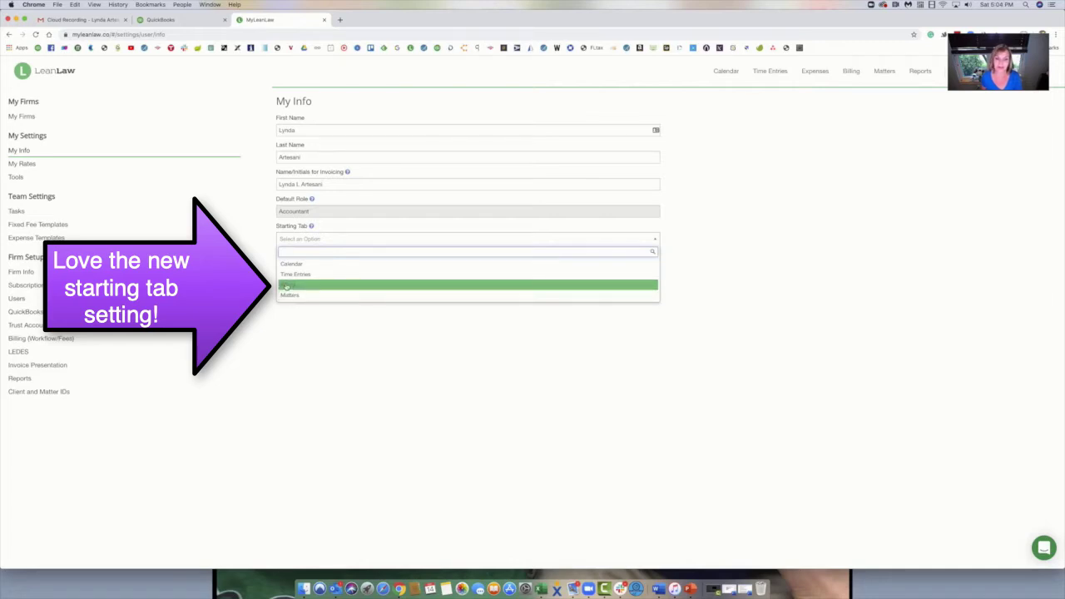
Set the starting tab to Billing in the personal info settings and save the changes.
{"action": "left_click", "coordinate": [287, 285]}
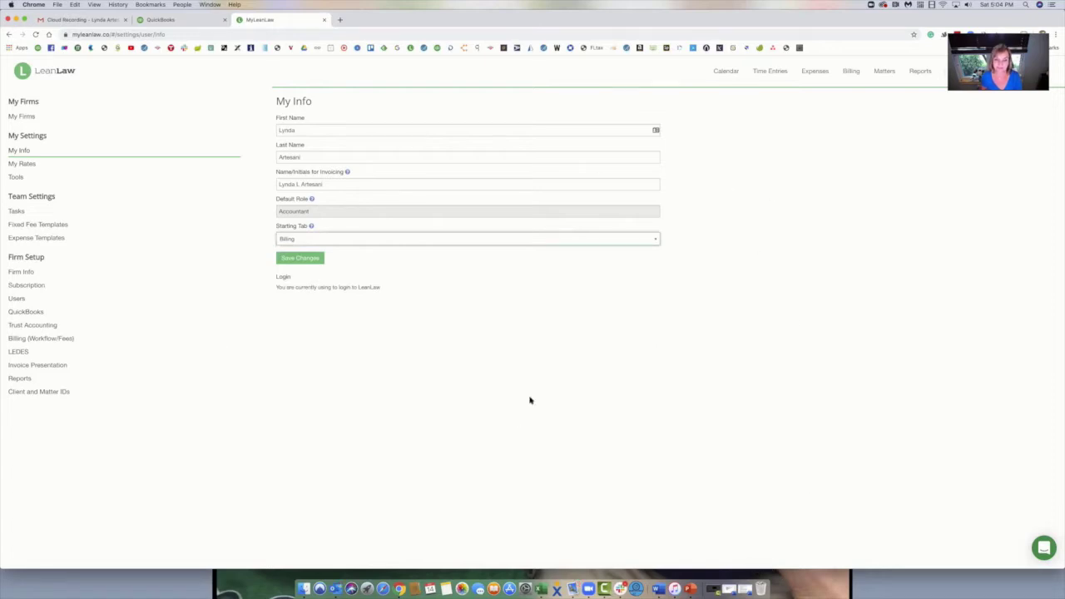
{"action": "left_click", "coordinate": [309, 263]}
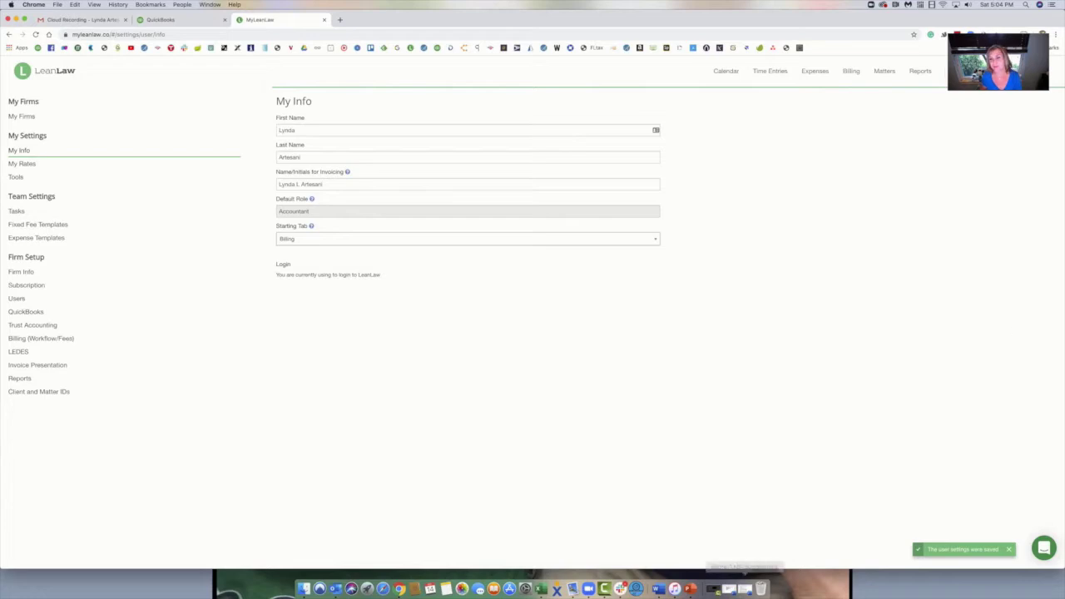
Go to the billing area and show the open invoices.
{"action": "left_click", "coordinate": [851, 72]}
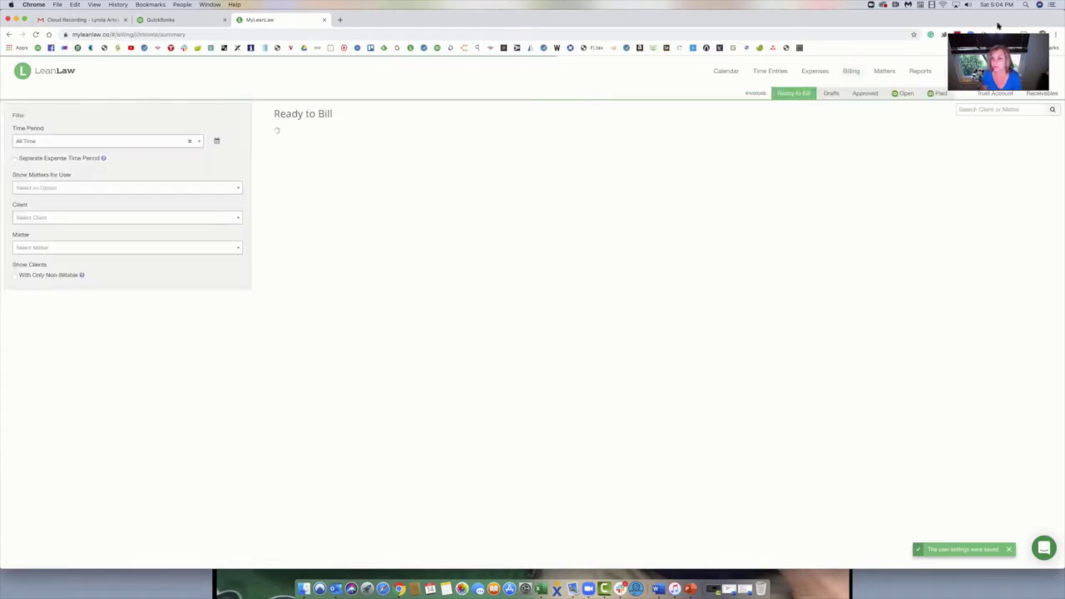
{"action": "left_click_drag", "start_coordinate": [549, 66], "coordinate": [606, 106]}
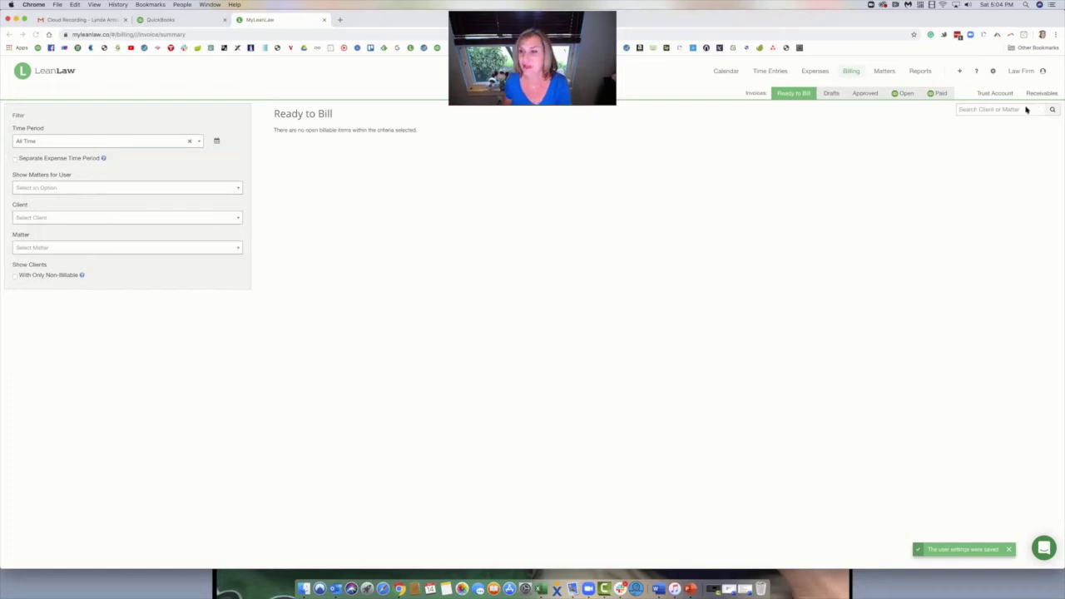
{"action": "left_click", "coordinate": [906, 93]}
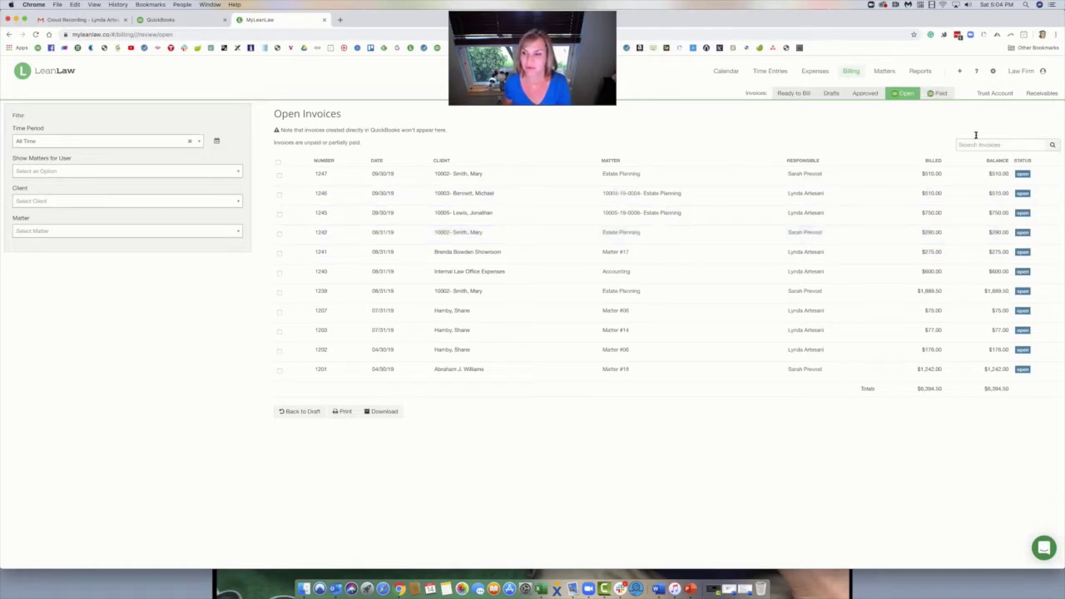
Find the first listed client among the funds held in trust, open the Estate Planning matter and load its trust transactions.
{"action": "left_click", "coordinate": [1000, 94]}
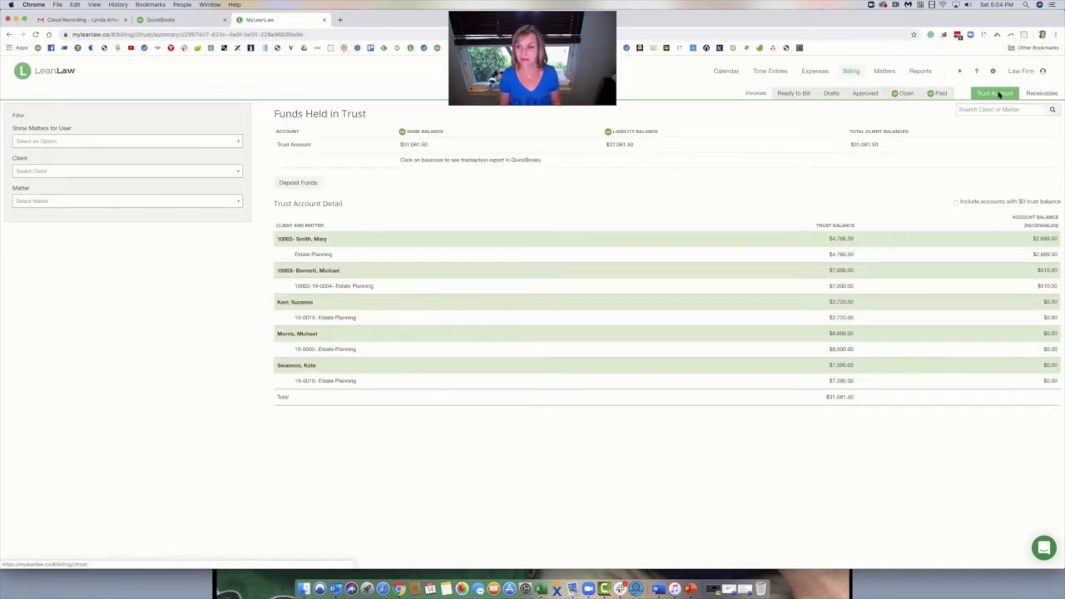
{"action": "left_click", "coordinate": [980, 108]}
{"action": "type", "text": "mary"}
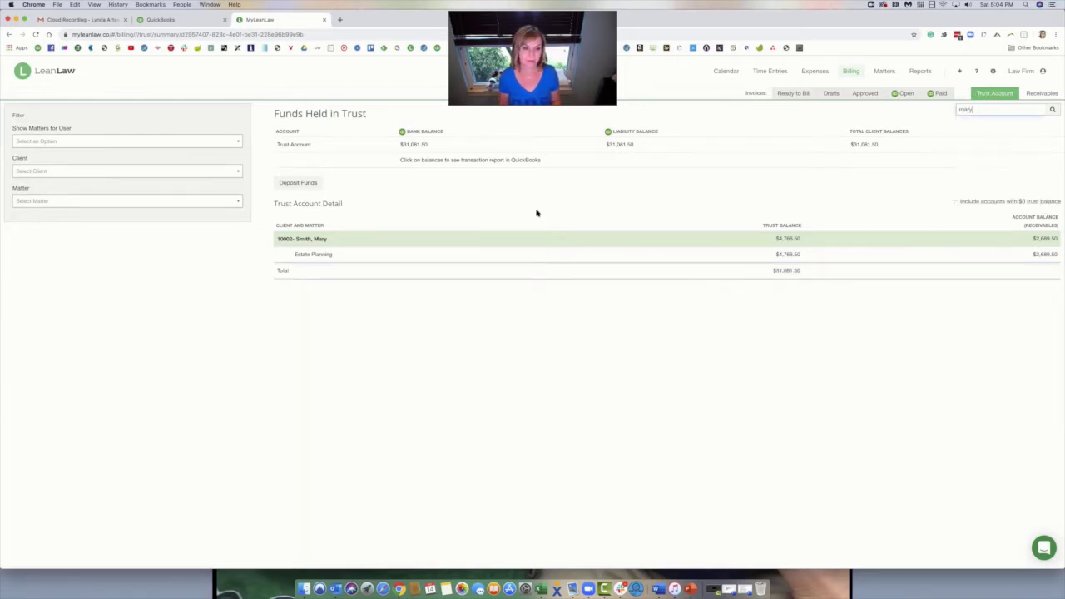
{"action": "left_click", "coordinate": [307, 253]}
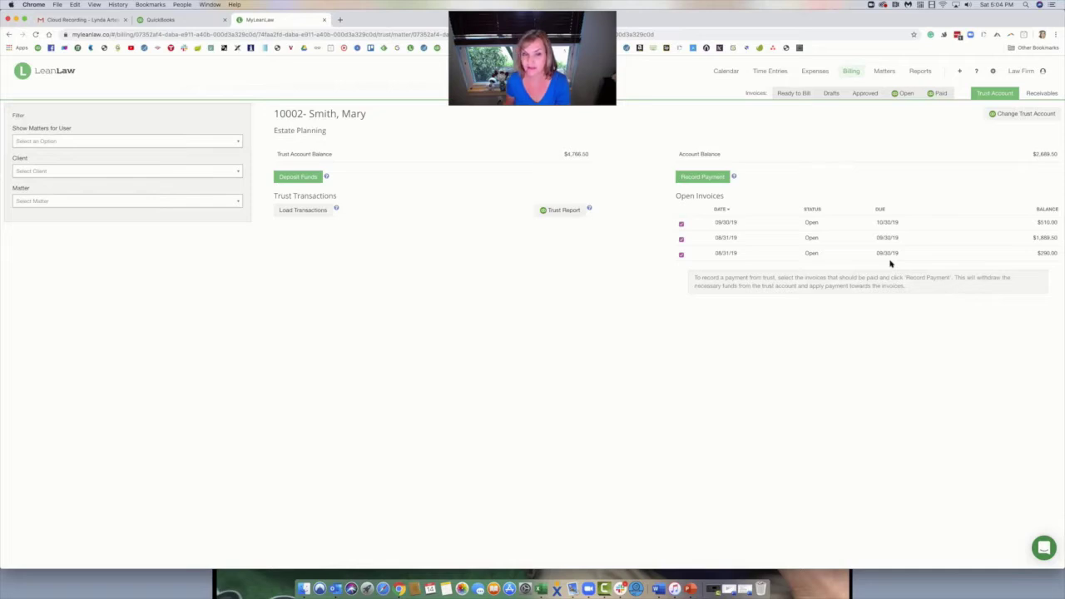
{"action": "left_click", "coordinate": [316, 211]}
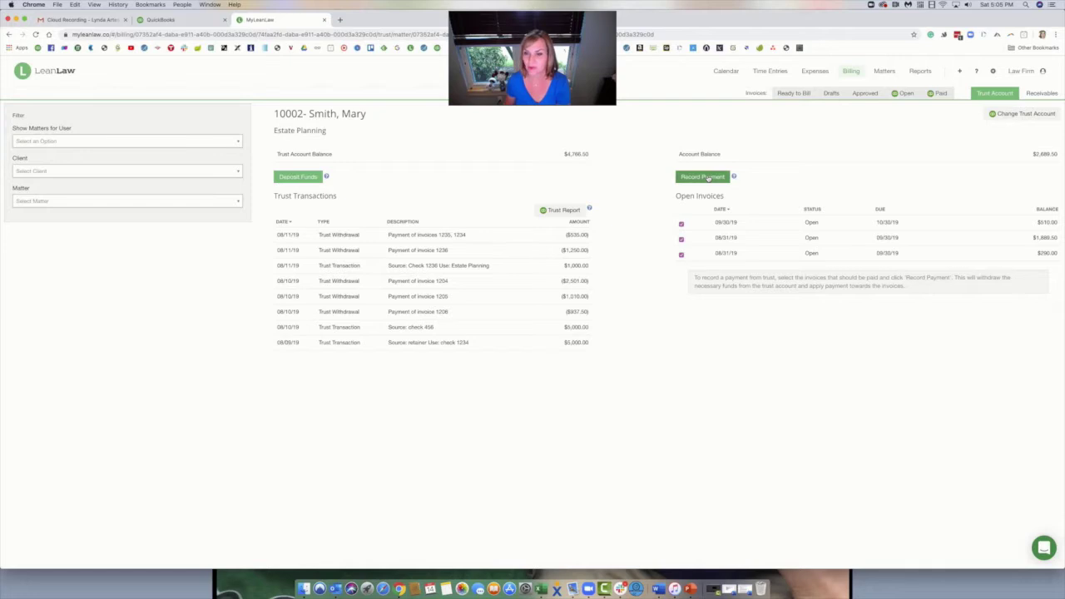
{"action": "left_click", "coordinate": [708, 178]}
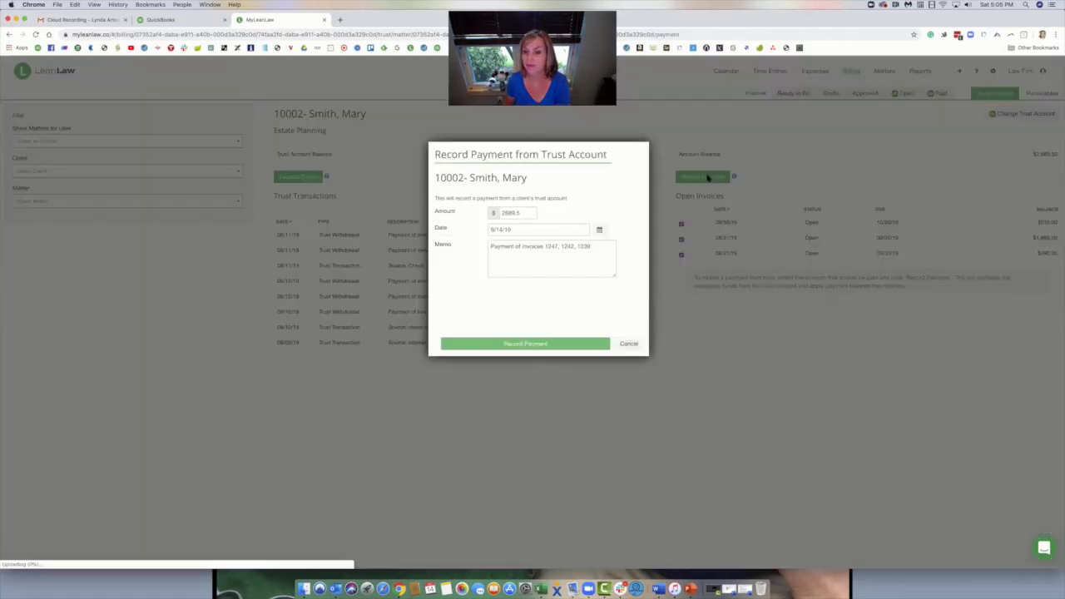
{"action": "left_click", "coordinate": [629, 344]}
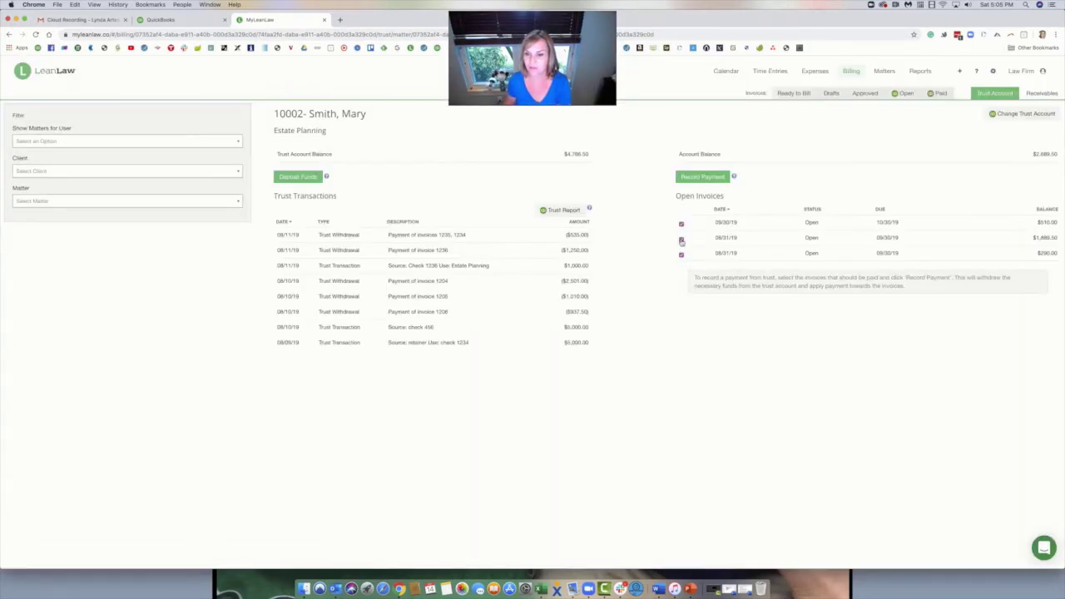
{"action": "left_click", "coordinate": [682, 254]}
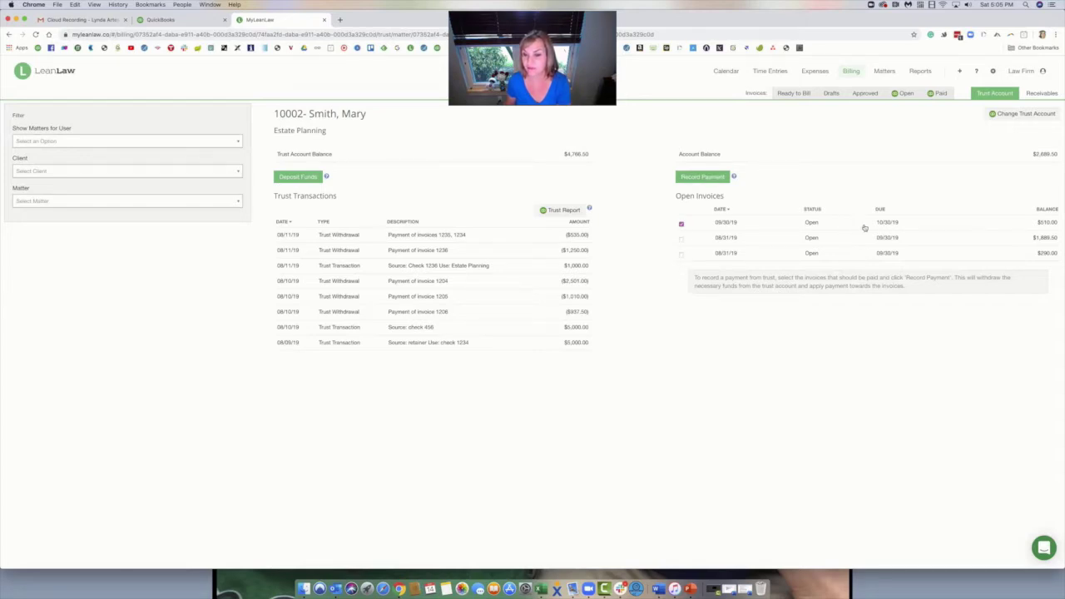
{"action": "left_click", "coordinate": [682, 239]}
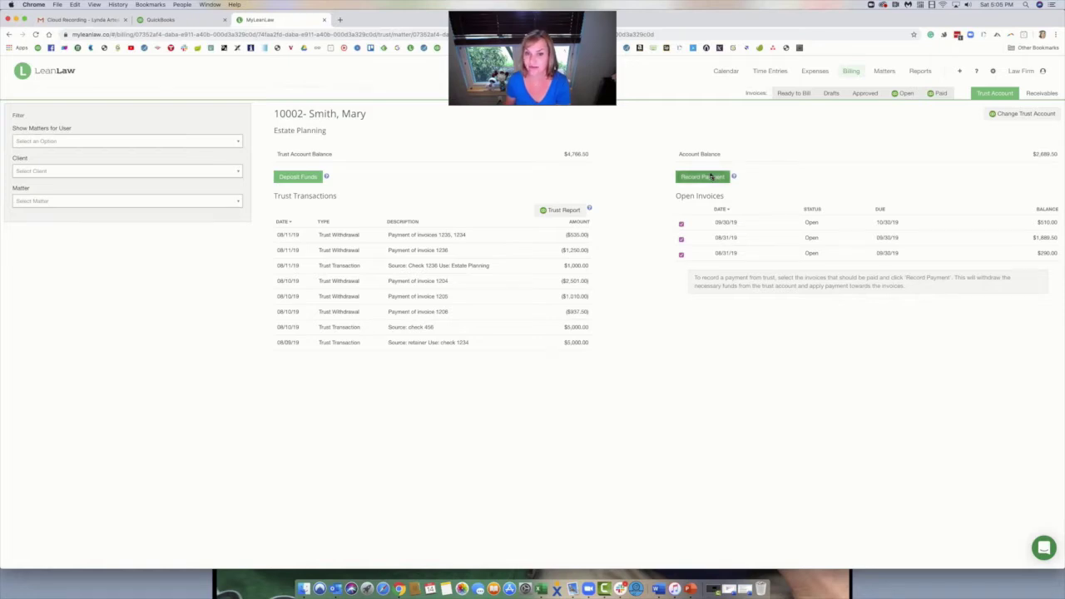
Record a $2,689.50 payment from the trust account for all three open invoices, dated 9/14/19, and reload the trust transactions.
{"action": "left_click", "coordinate": [704, 177]}
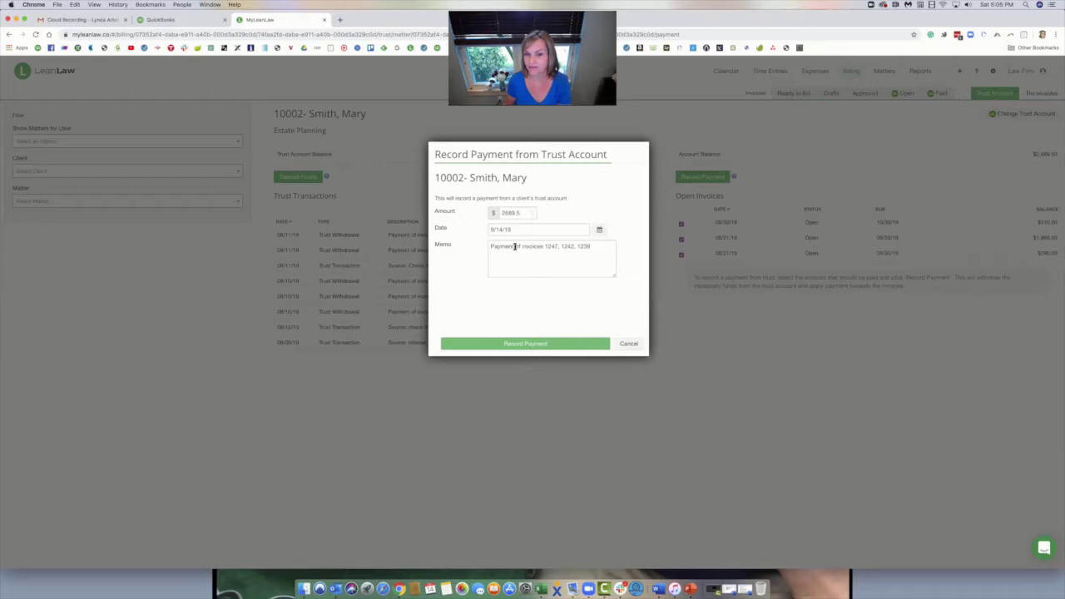
{"action": "left_click", "coordinate": [612, 250]}
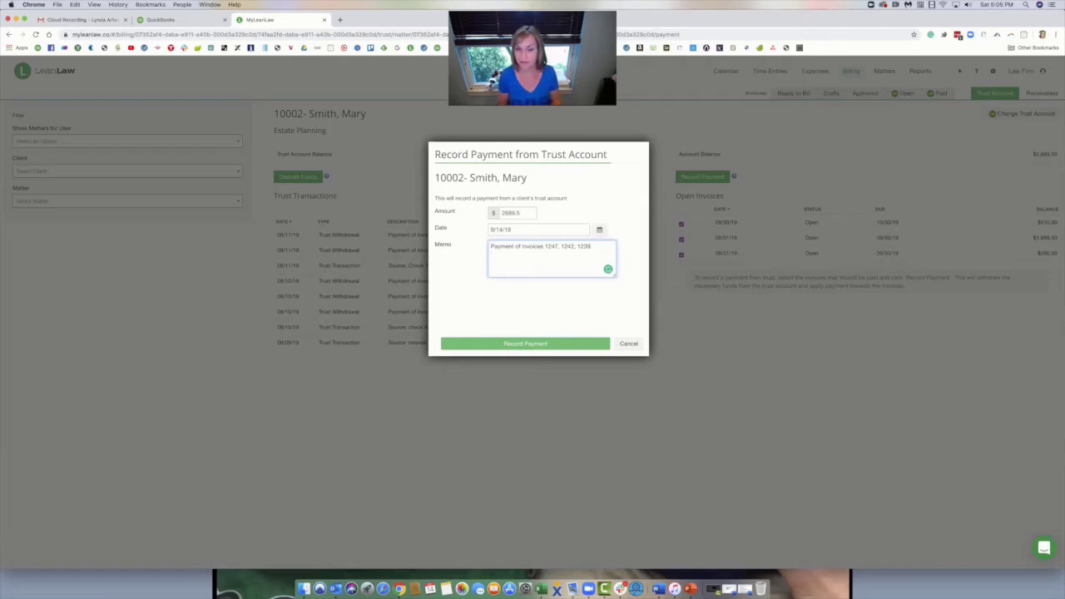
{"action": "key", "text": "Return"}
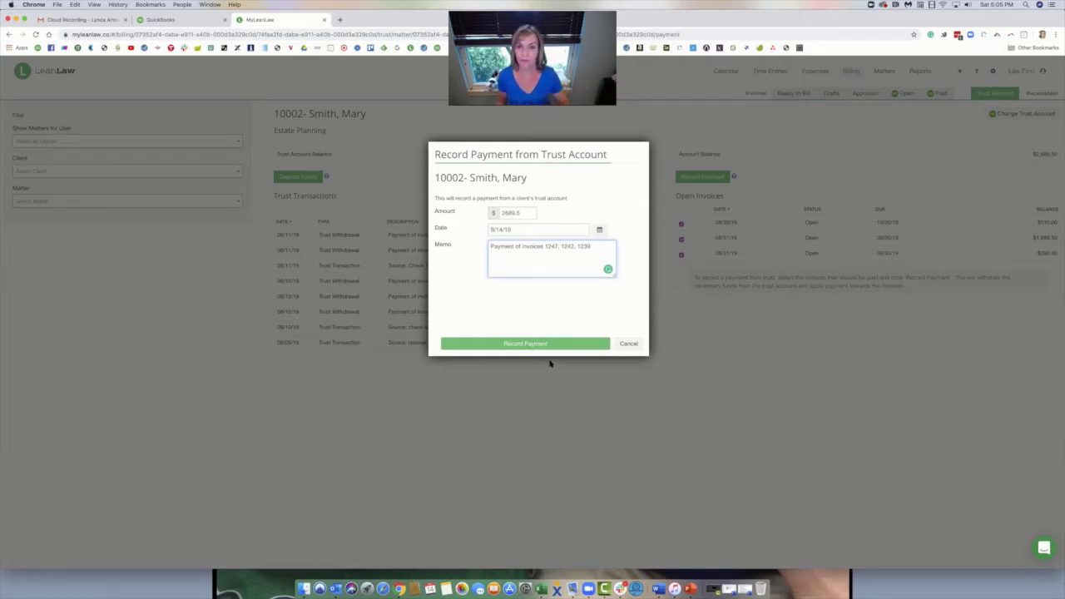
{"action": "left_click", "coordinate": [545, 345]}
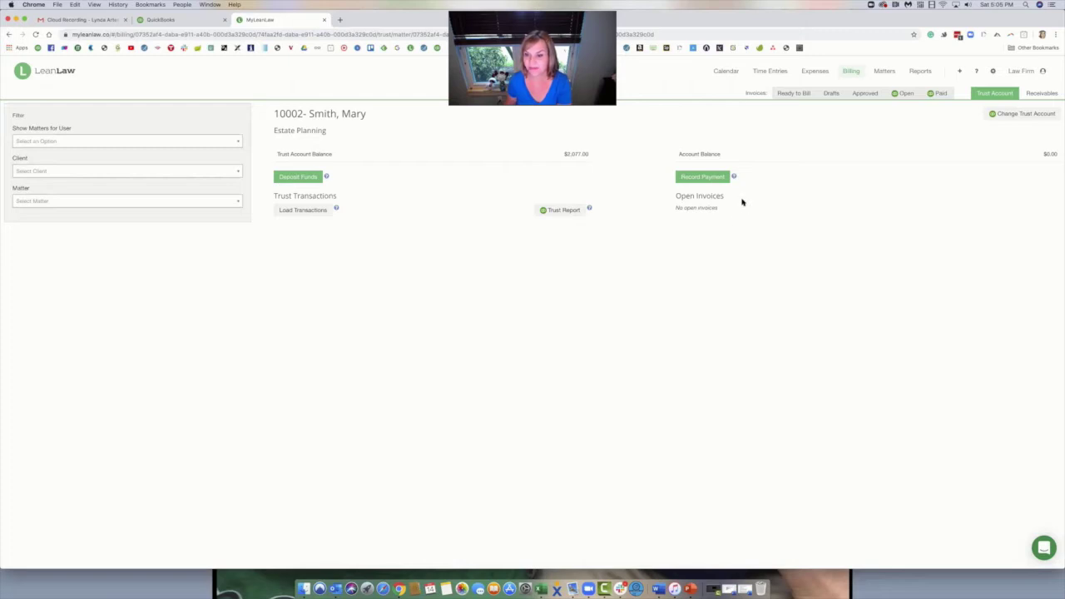
{"action": "left_click", "coordinate": [314, 211]}
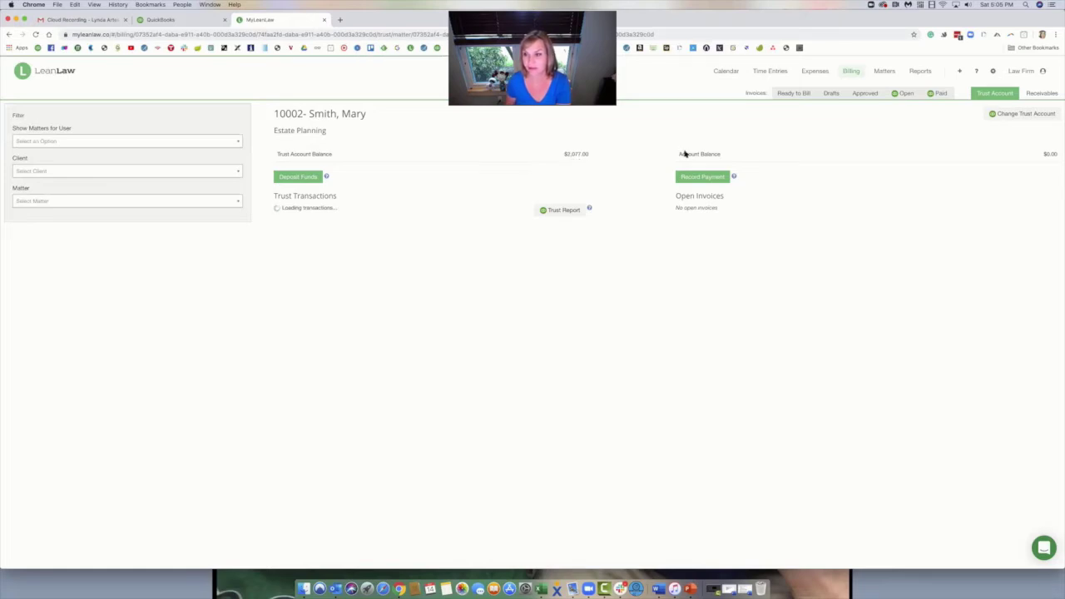
Find the second listed client's Estate Planning matter in the trust accounts and record a $510 trust payment for its open invoice.
{"action": "left_click", "coordinate": [986, 94]}
{"action": "left_click", "coordinate": [985, 110]}
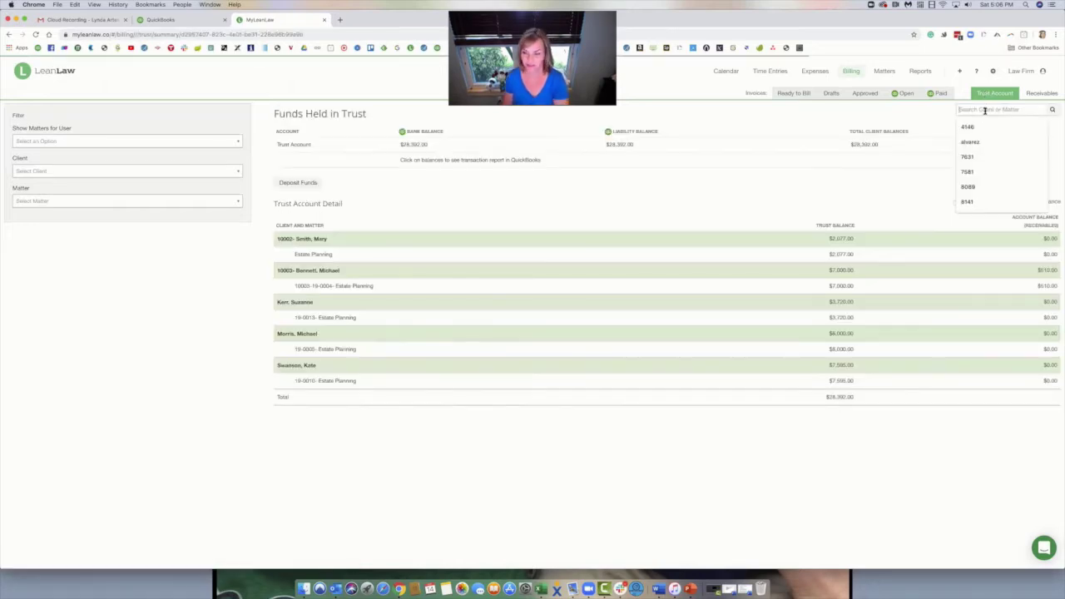
{"action": "type", "text": "benn"}
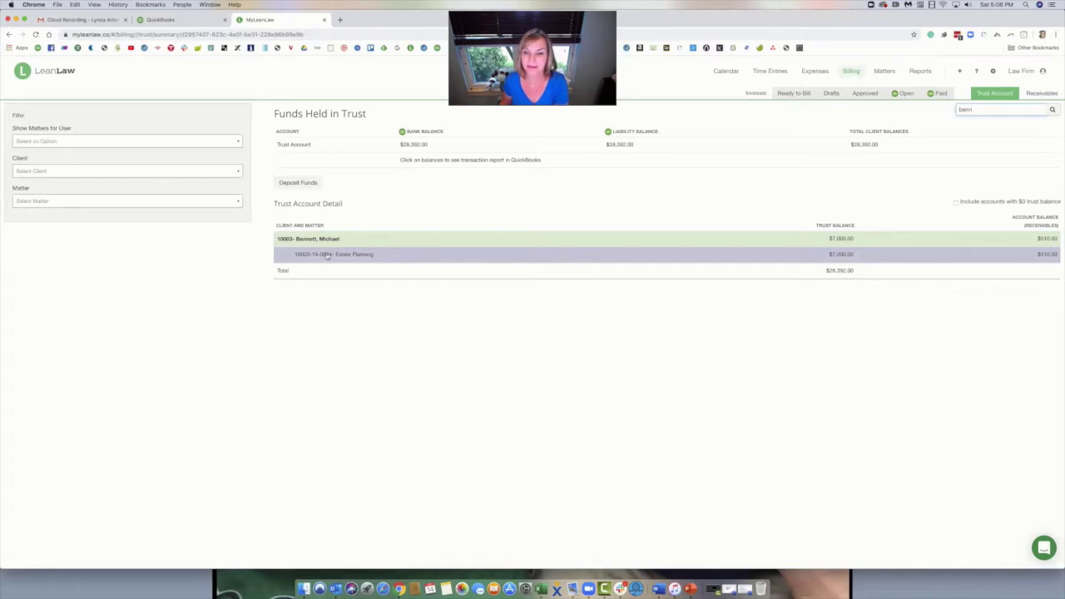
{"action": "left_click", "coordinate": [448, 253]}
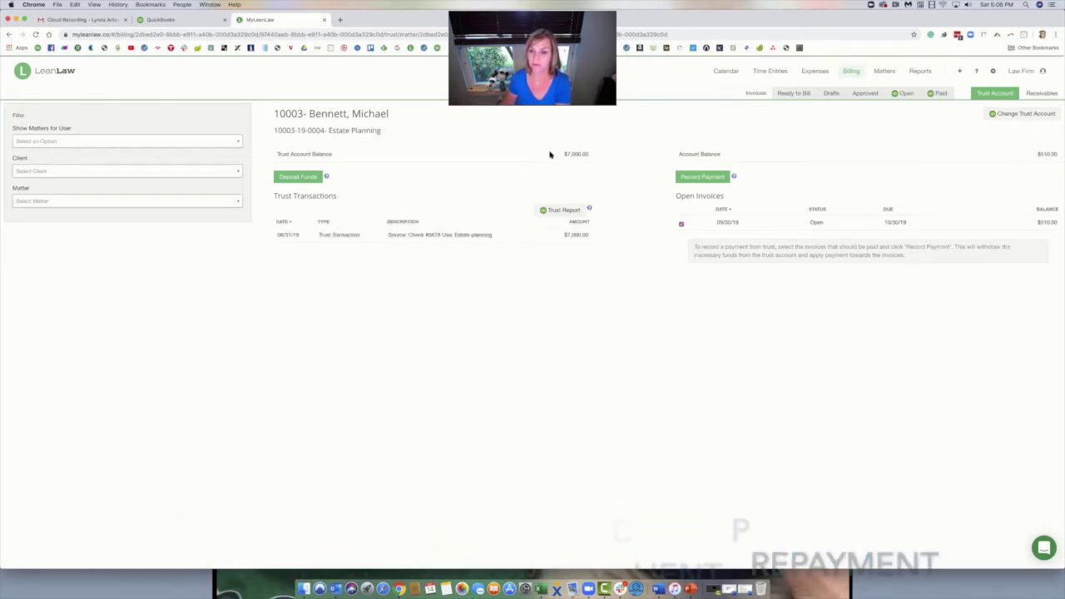
{"action": "left_click", "coordinate": [699, 177]}
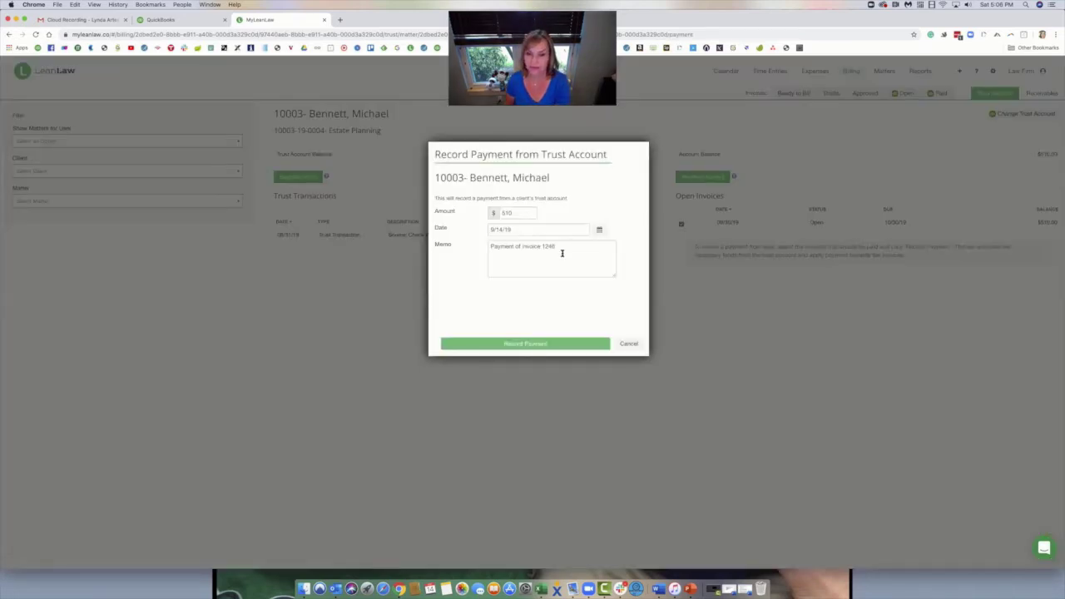
{"action": "left_click", "coordinate": [526, 343]}
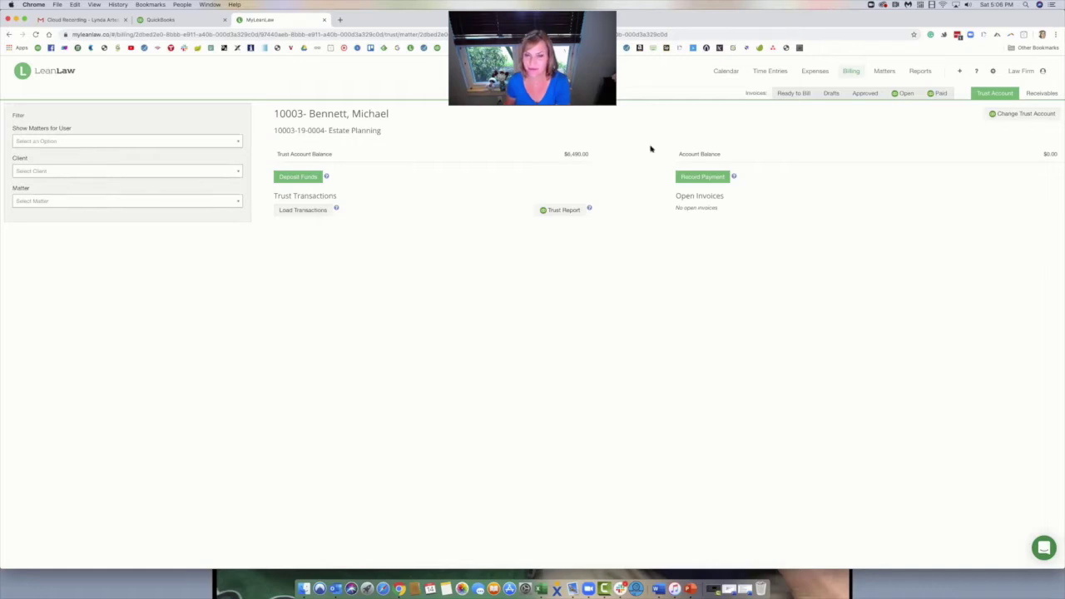
Review the remaining open invoices and return to the trust account area.
{"action": "left_click", "coordinate": [907, 94]}
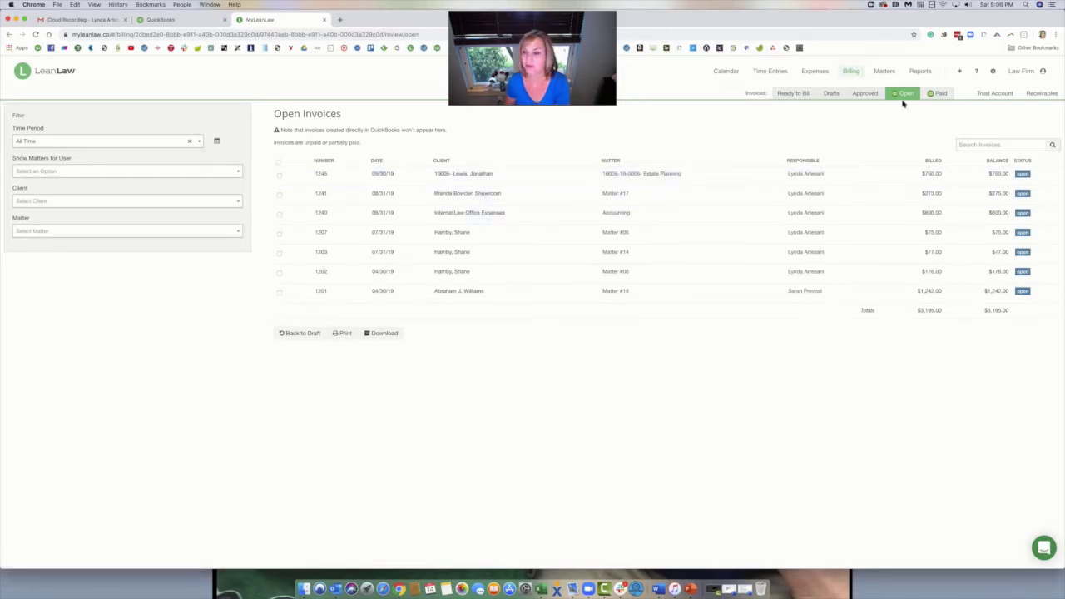
{"action": "left_click", "coordinate": [992, 93]}
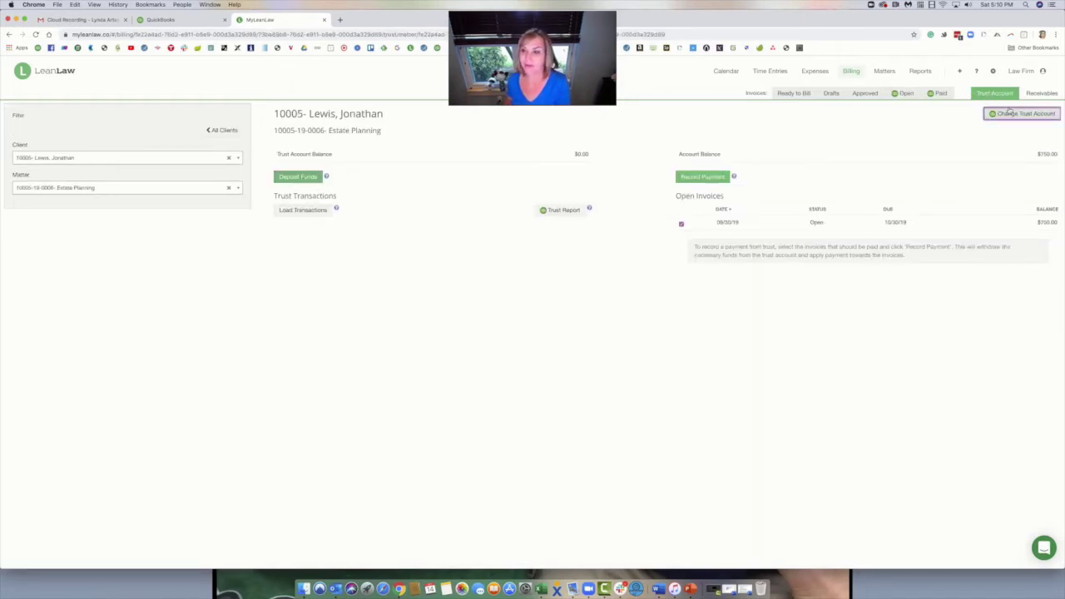
Start a trust account deposit of $5,000 for the currently filtered client's Estate Planning matter.
{"action": "left_click", "coordinate": [960, 71]}
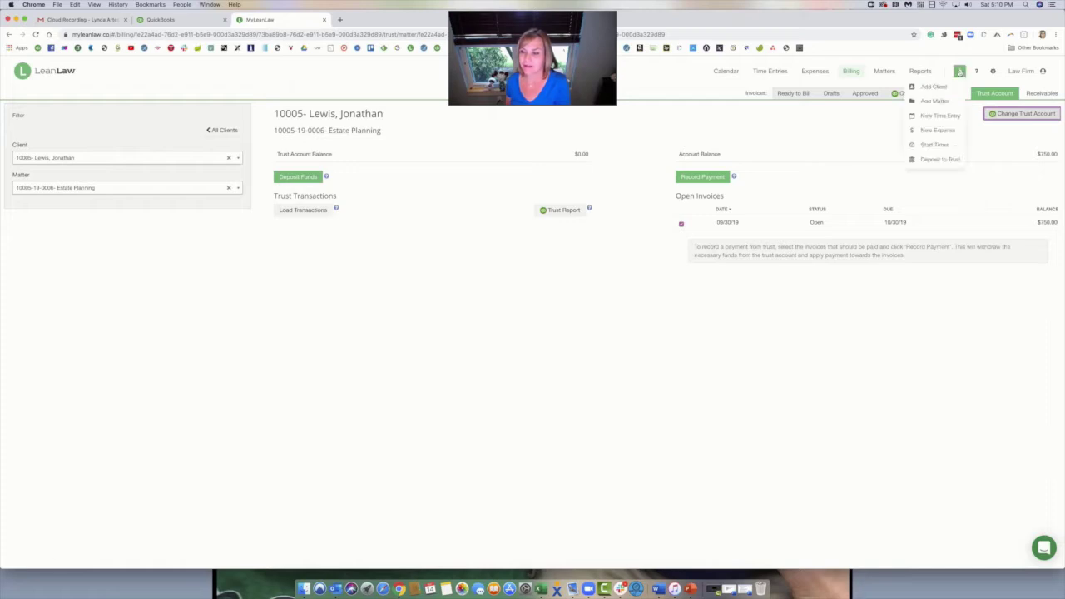
{"action": "left_click", "coordinate": [924, 160]}
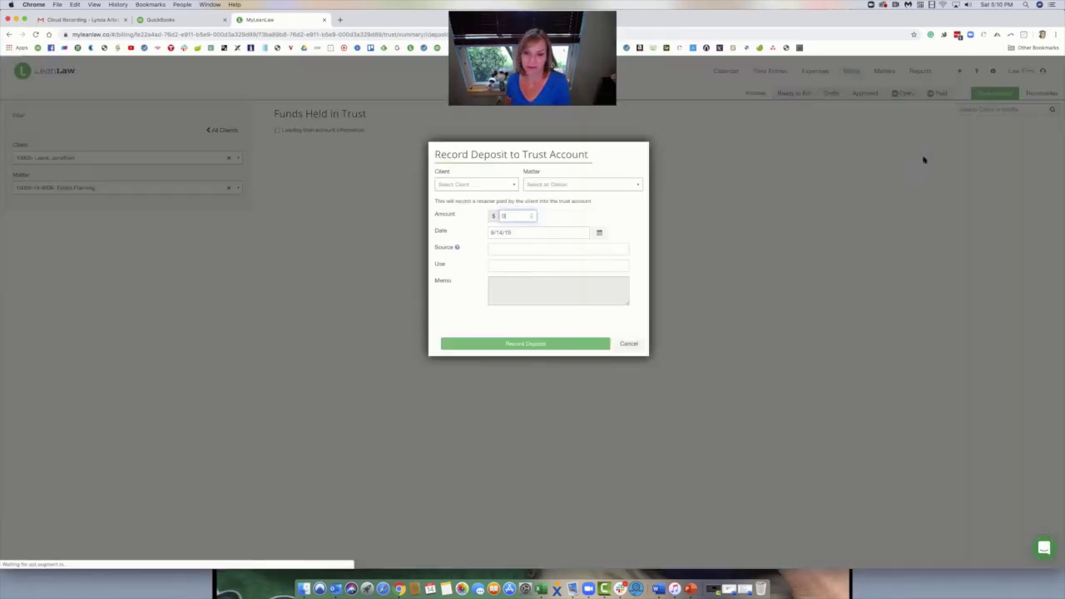
{"action": "left_click", "coordinate": [490, 184]}
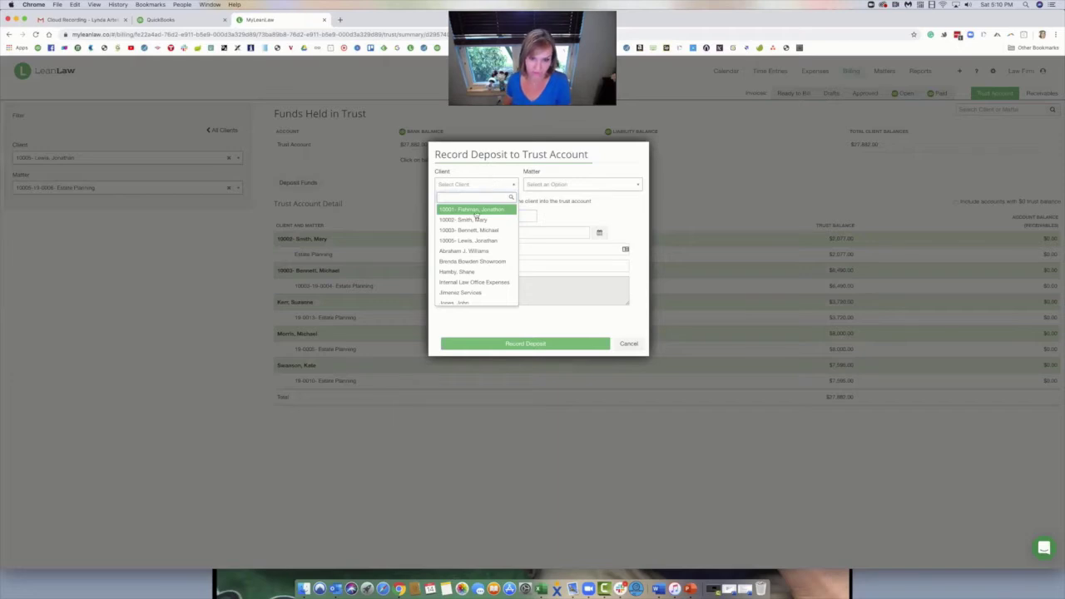
{"action": "scroll", "coordinate": [460, 289], "scroll_direction": "down", "scroll_amount": 4}
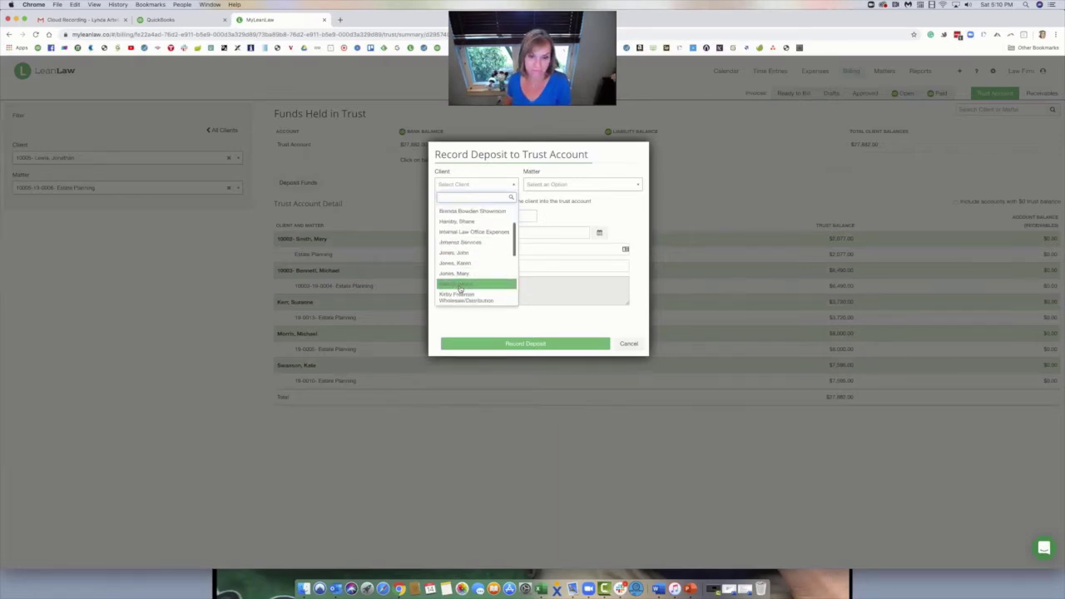
{"action": "scroll", "coordinate": [461, 289], "scroll_direction": "up", "scroll_amount": 3}
{"action": "type", "text": "lew"}
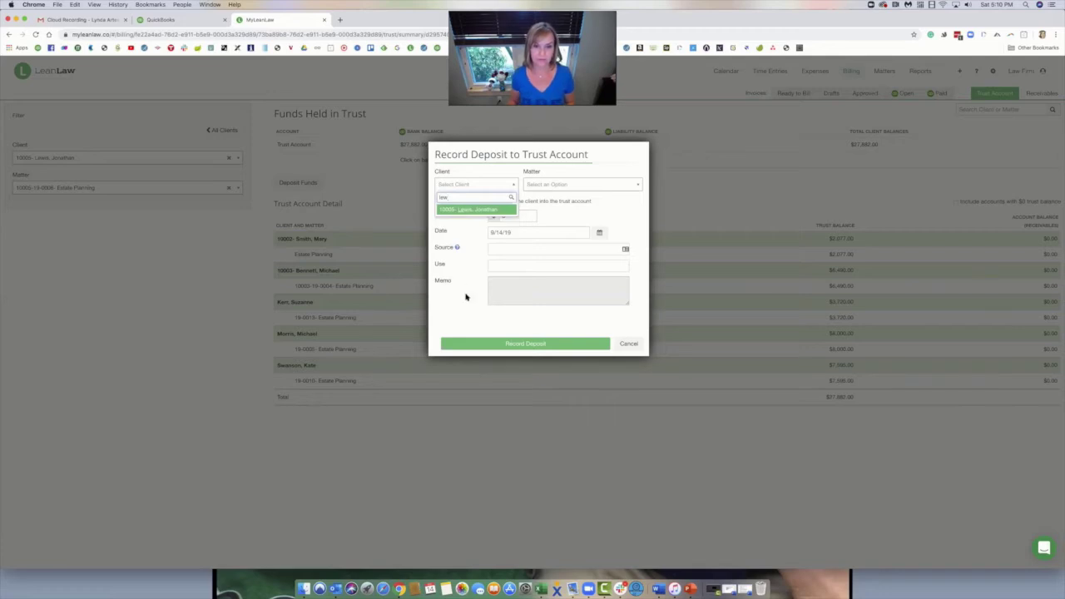
{"action": "left_click", "coordinate": [481, 209]}
{"action": "type", "text": "6000"}
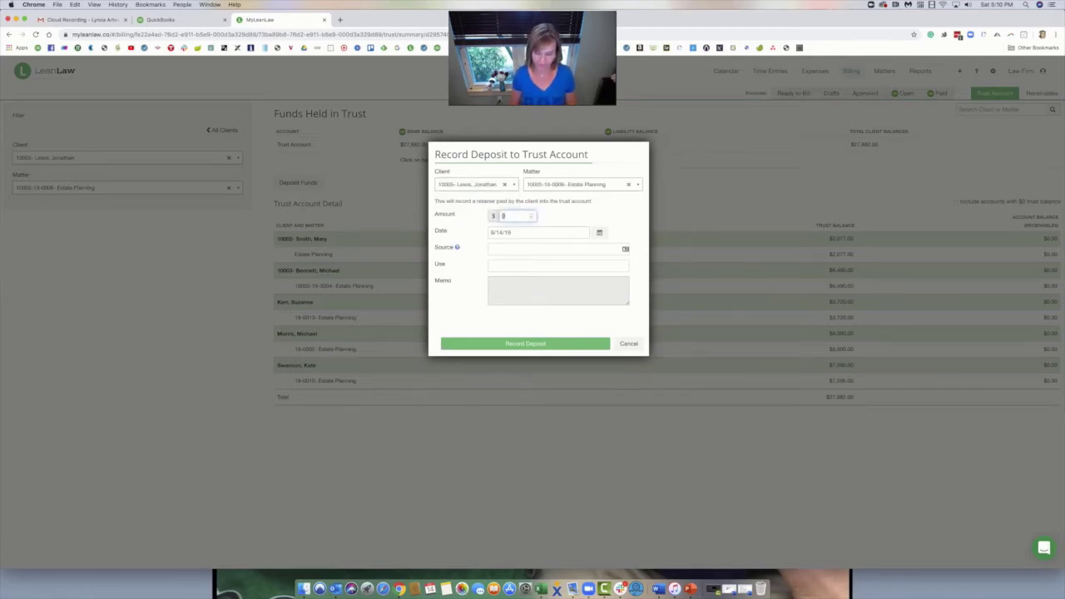
Date the trust deposit 9/11/19 and enter "check 1234" as its source.
{"action": "left_click", "coordinate": [495, 232]}
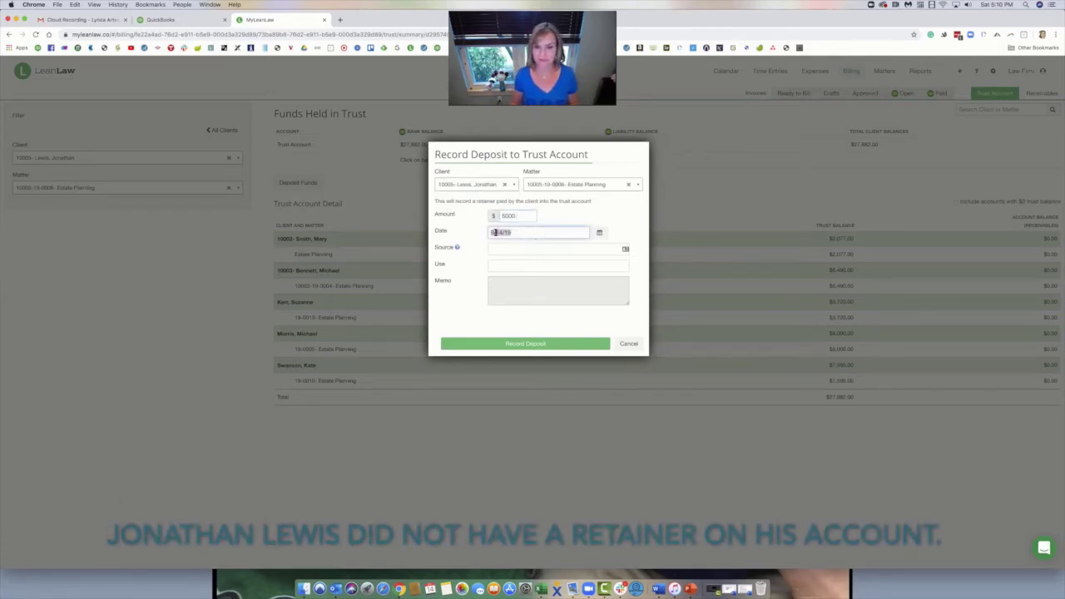
{"action": "left_click", "coordinate": [599, 233]}
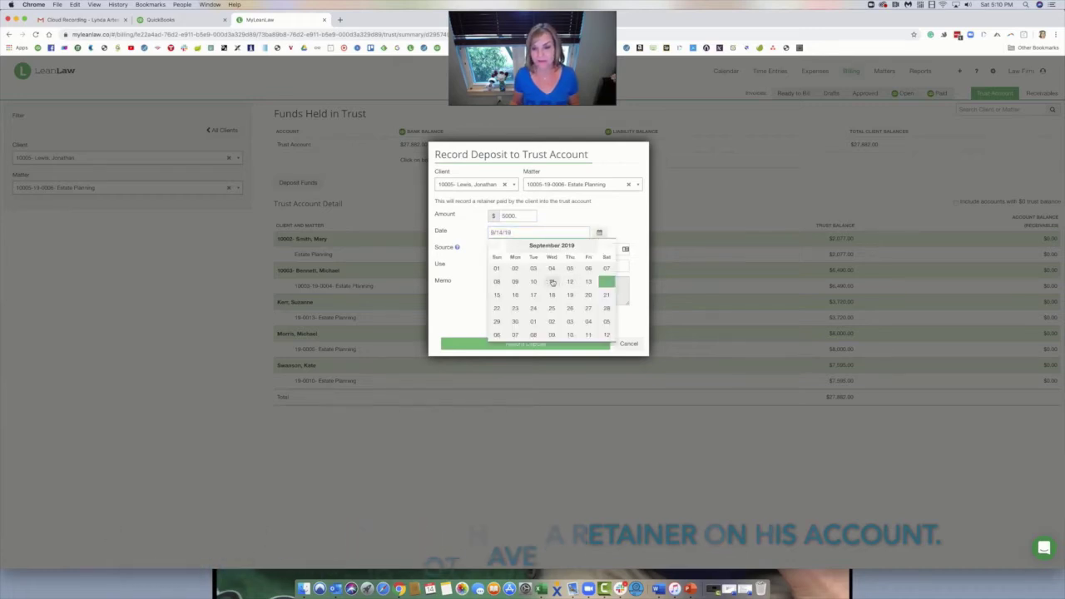
{"action": "left_click", "coordinate": [552, 282]}
{"action": "left_click", "coordinate": [492, 247]}
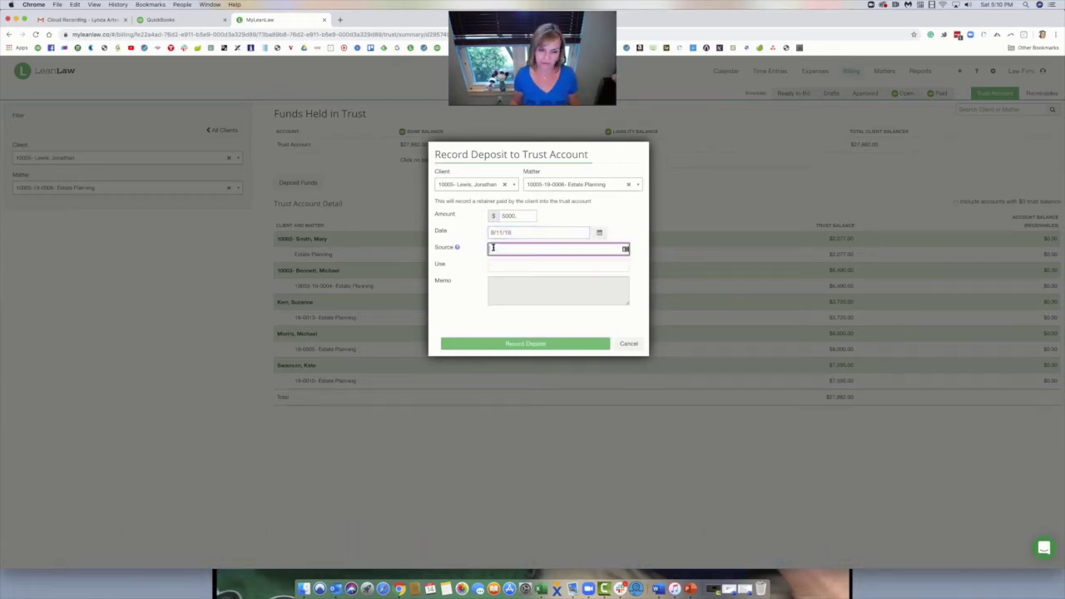
{"action": "type", "text": "cge"}
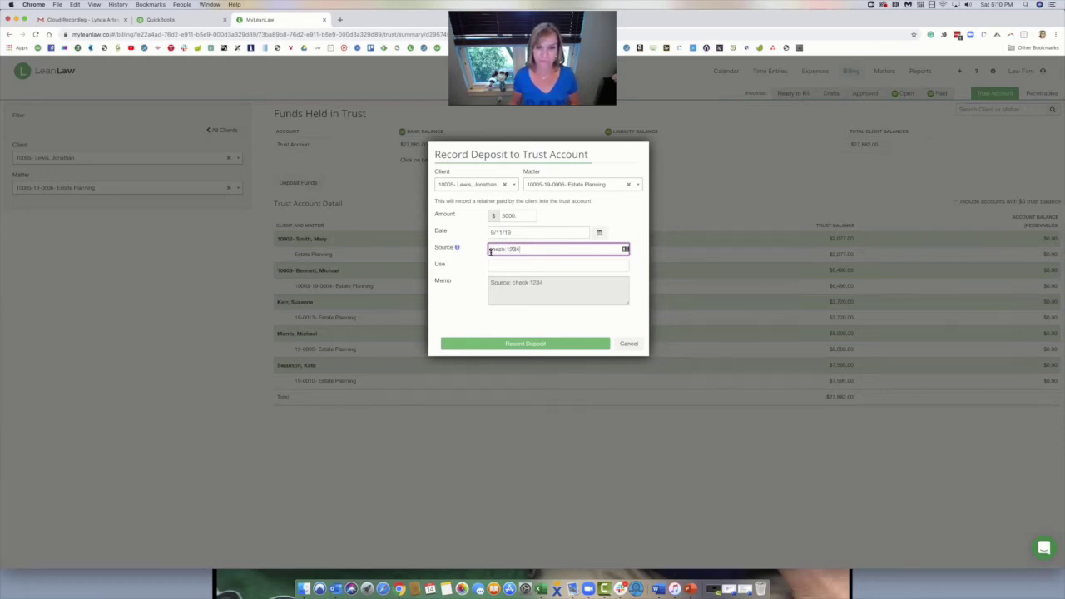
Record the trust deposit and filter the trust account list by that client's last name.
{"action": "left_click", "coordinate": [540, 348]}
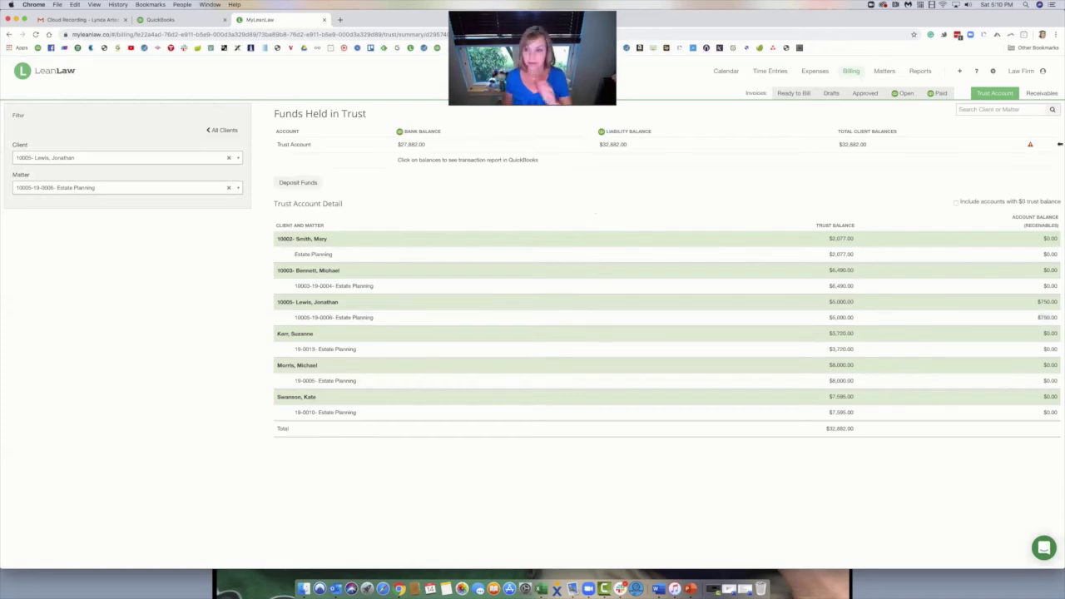
{"action": "type", "text": "l"}
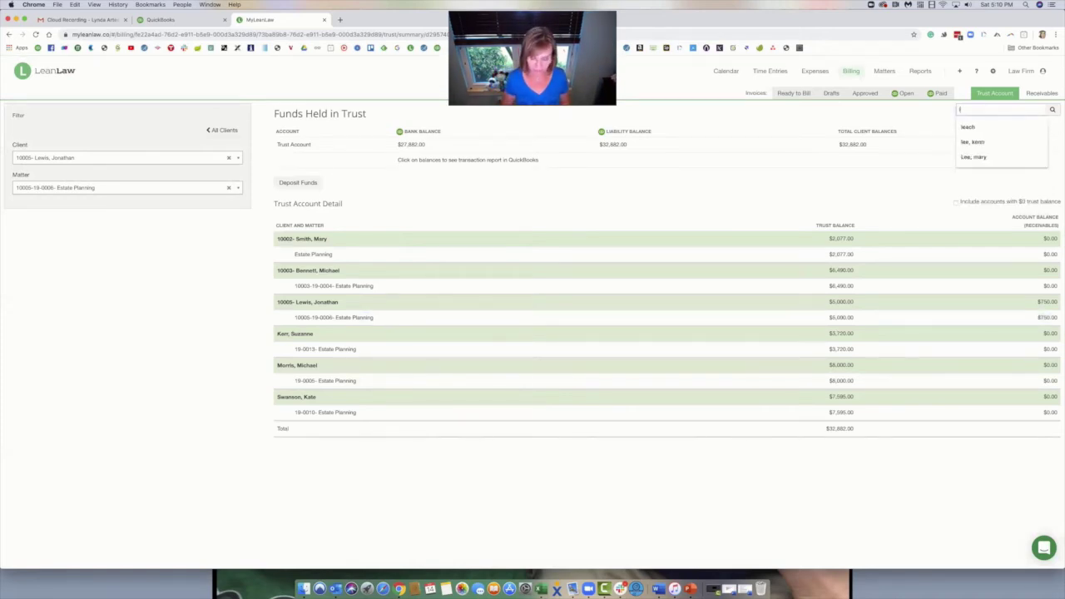
{"action": "type", "text": "ewis"}
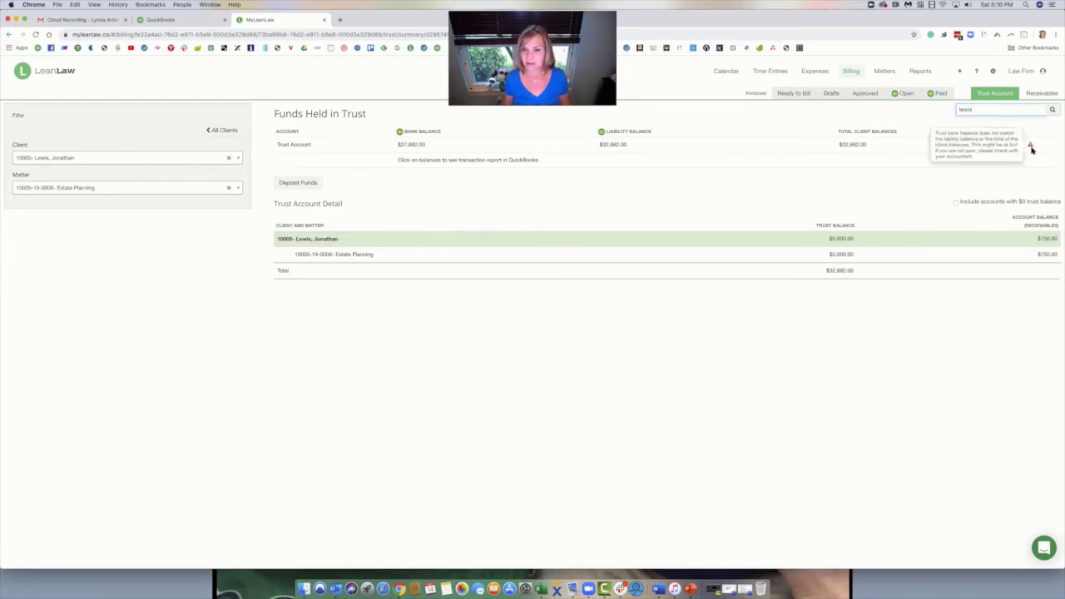
{"action": "mouse_move", "coordinate": [1031, 146]}
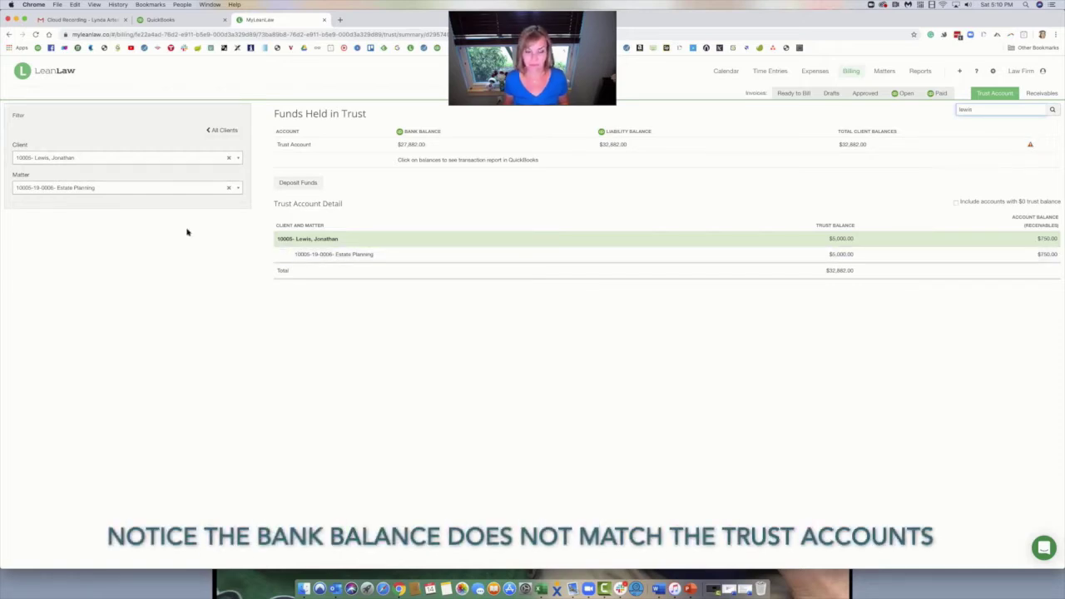
Load the trust transactions of the client's Estate Planning matter and record a $750 trust payment for its open invoice.
{"action": "left_click", "coordinate": [328, 256]}
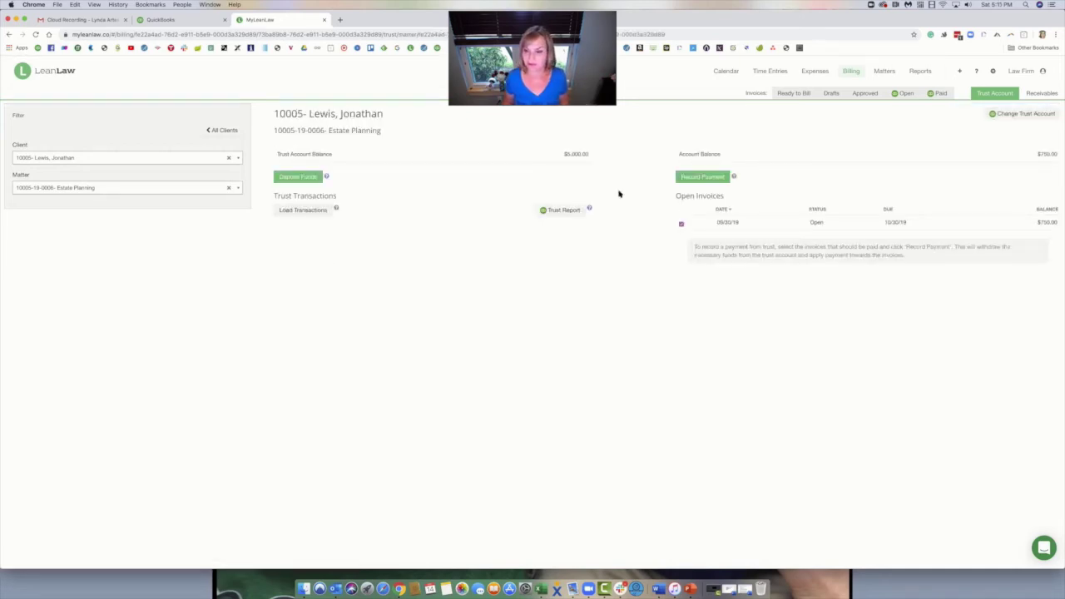
{"action": "left_click", "coordinate": [304, 210]}
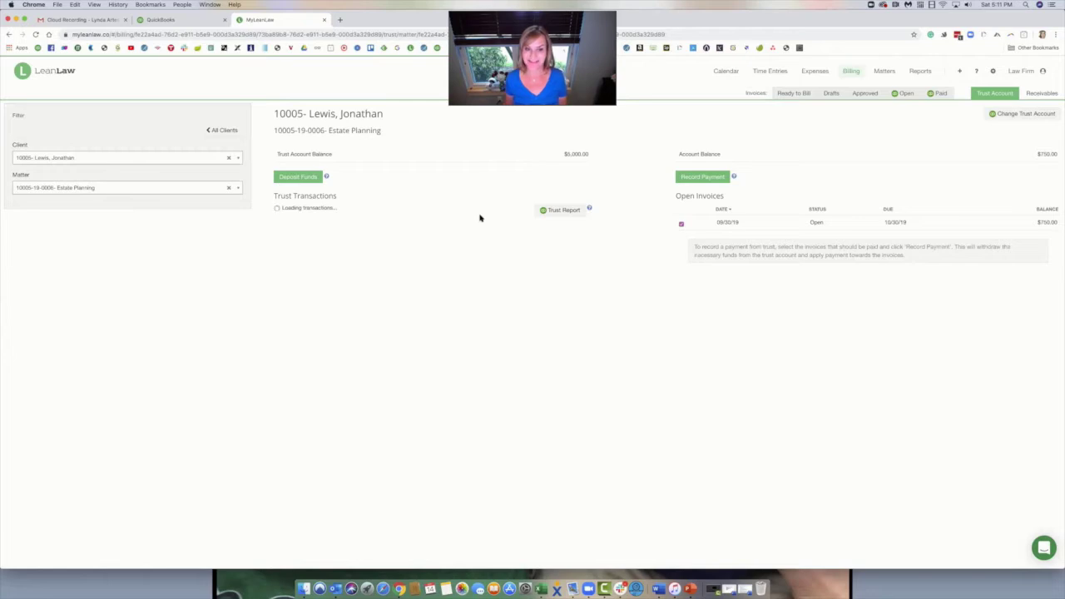
{"action": "left_click", "coordinate": [713, 178]}
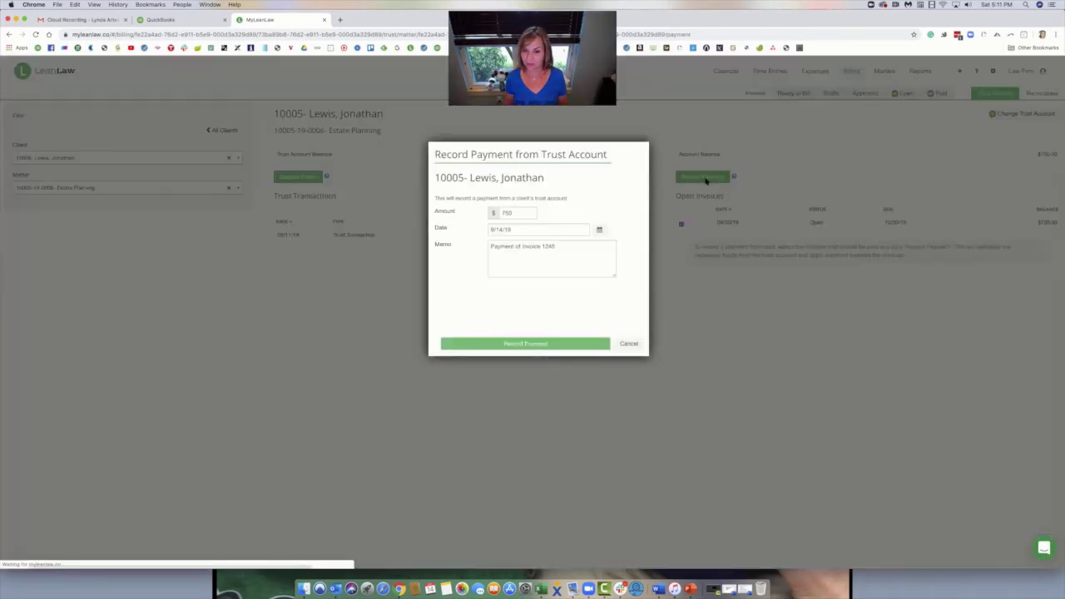
{"action": "left_click", "coordinate": [554, 345]}
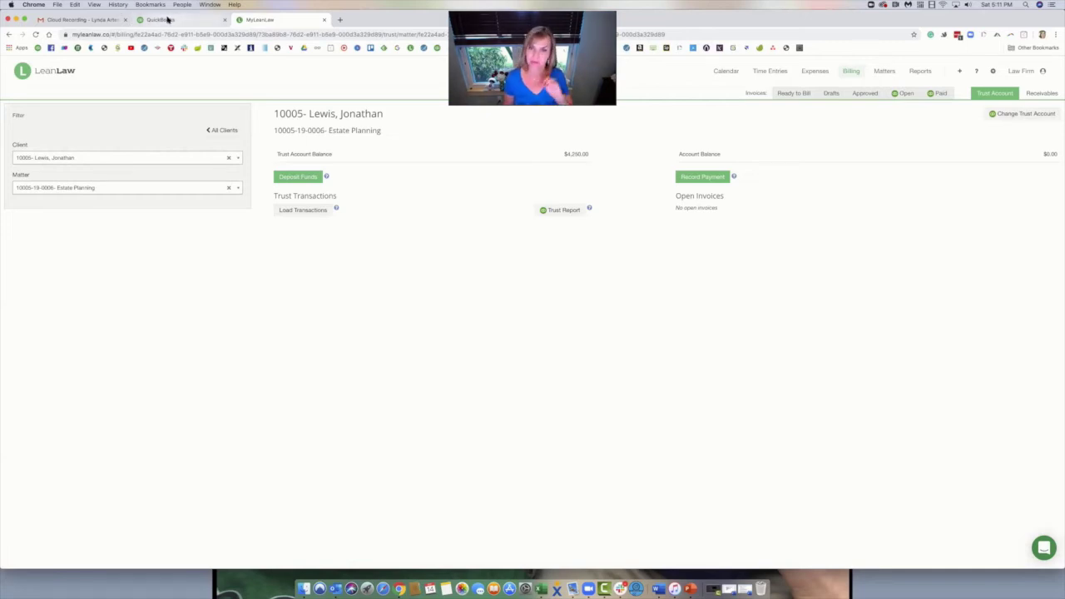
Switch to QuickBooks and start a new bank deposit into 1200 Trust Account.
{"action": "left_click", "coordinate": [168, 19]}
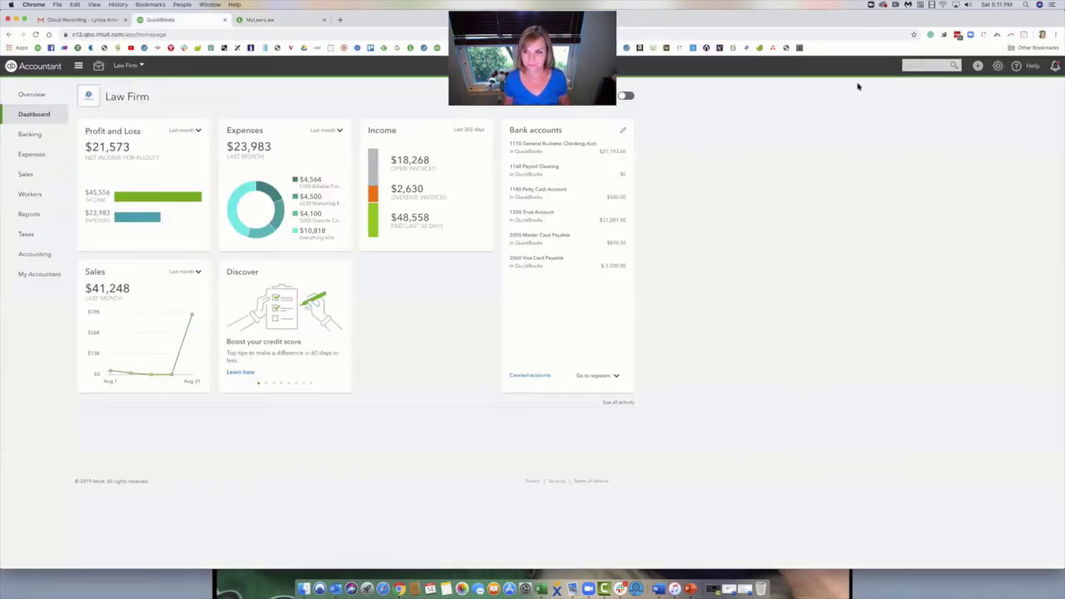
{"action": "left_click", "coordinate": [944, 66]}
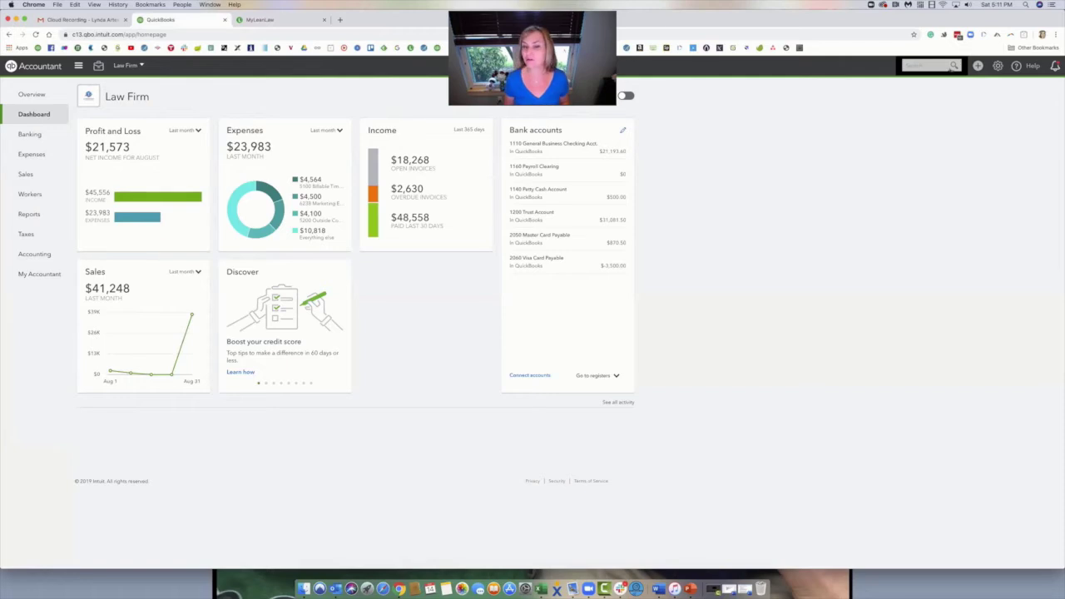
{"action": "left_click", "coordinate": [978, 66]}
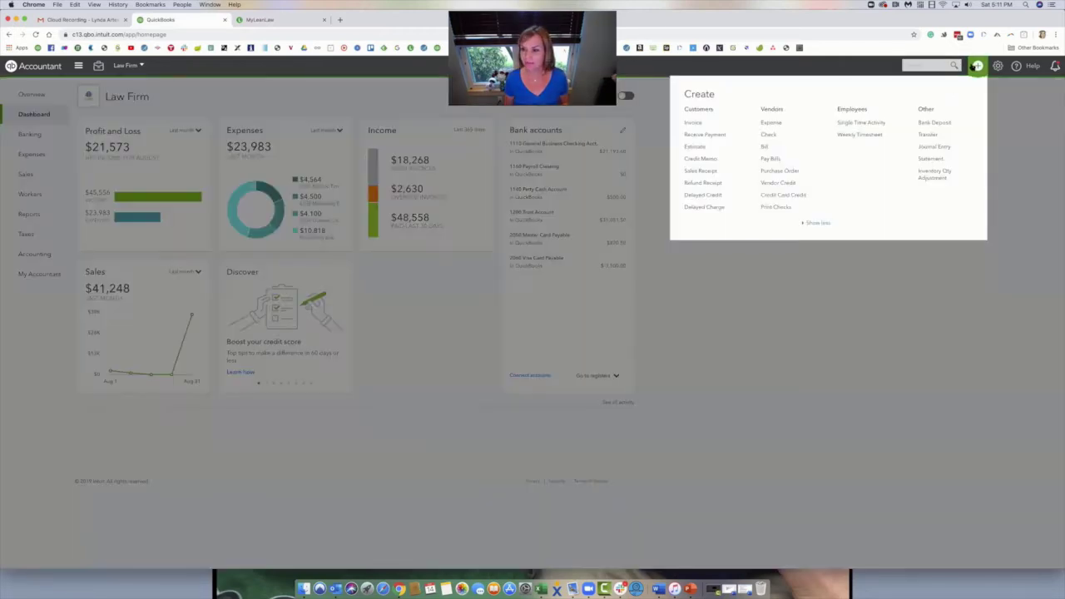
{"action": "left_click", "coordinate": [924, 123]}
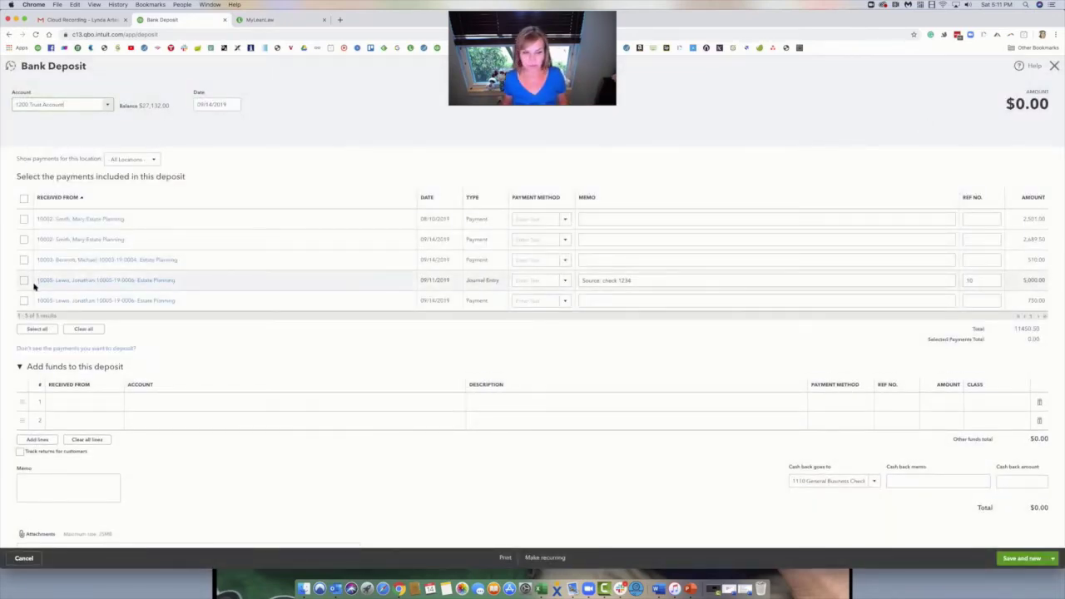
Include the $5,000 journal entry in the deposit, date it 09/11/2019, and save and close it.
{"action": "left_click", "coordinate": [23, 282]}
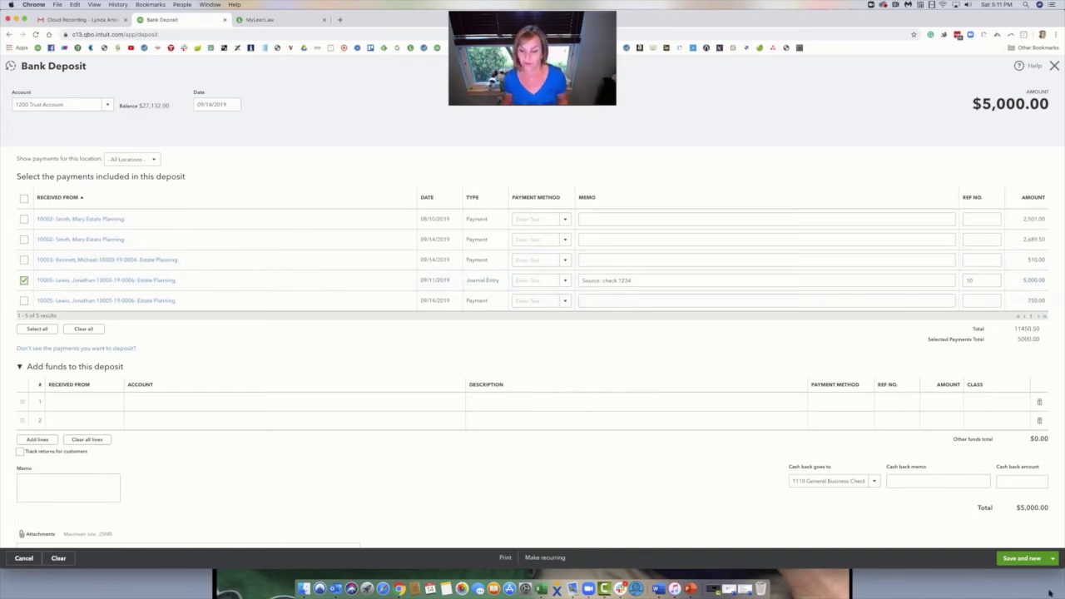
{"action": "left_click", "coordinate": [234, 105]}
{"action": "left_click", "coordinate": [236, 162]}
{"action": "left_click", "coordinate": [1054, 559]}
{"action": "left_click", "coordinate": [1020, 544]}
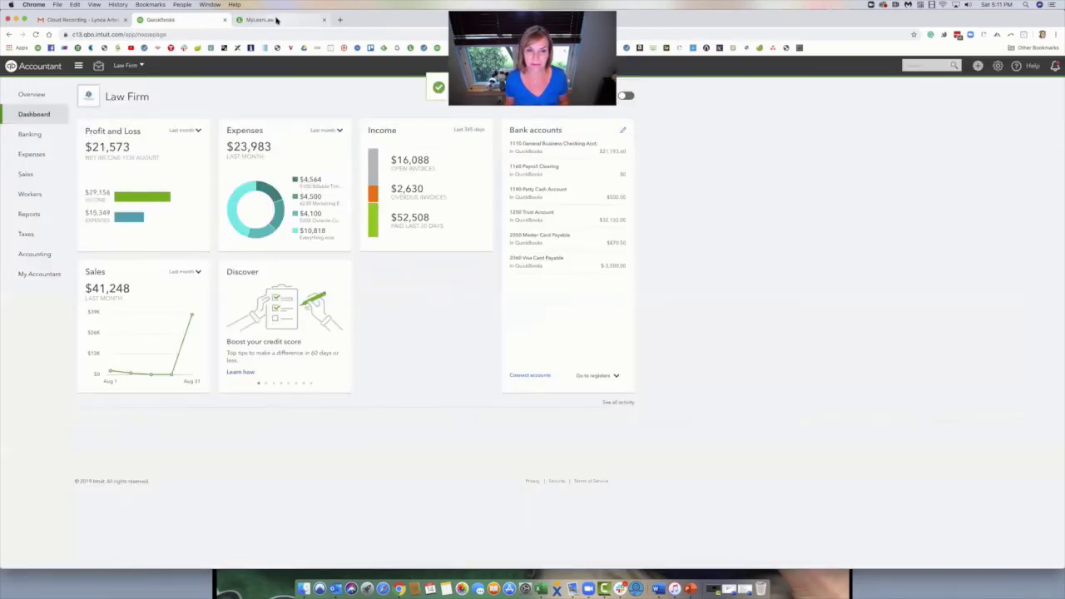
Switch back to LeanLaw and clear the client filter to compare trust bank, liability and client balances for all clients.
{"action": "left_click", "coordinate": [276, 18]}
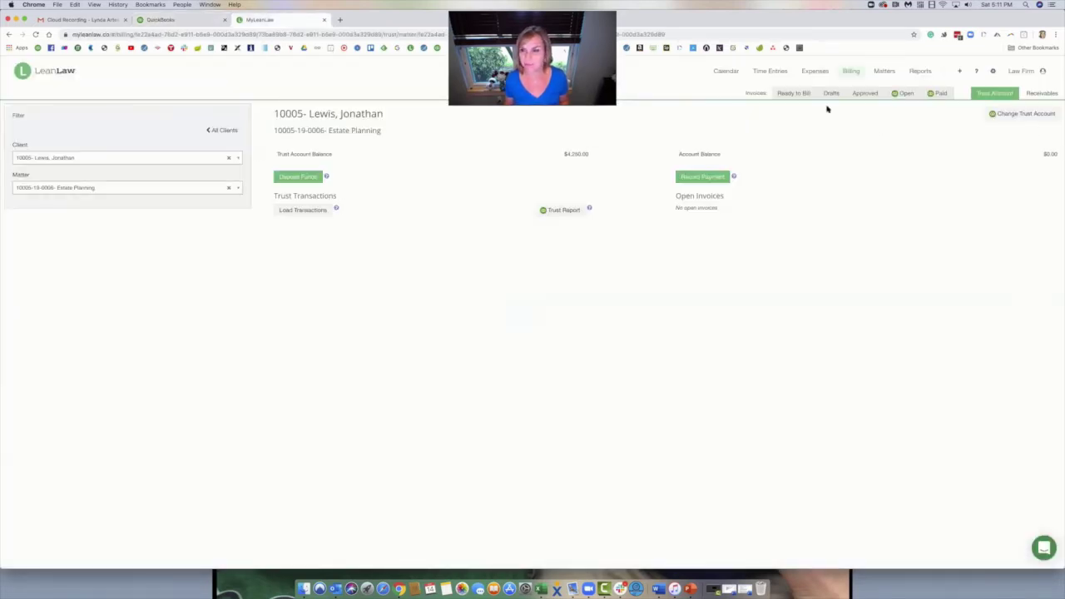
{"action": "left_click", "coordinate": [989, 95]}
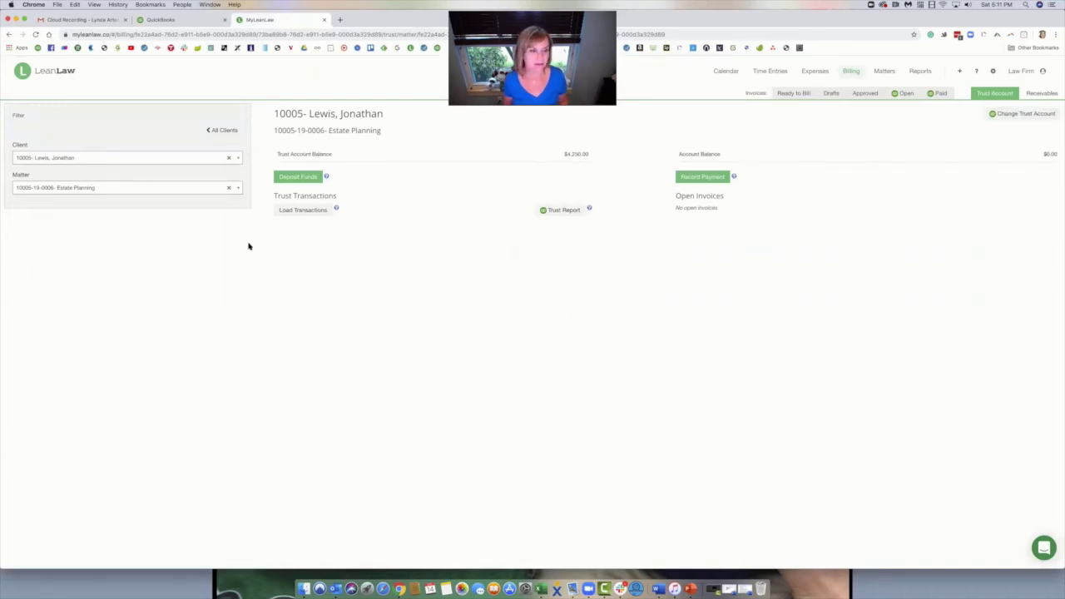
{"action": "left_click", "coordinate": [229, 158]}
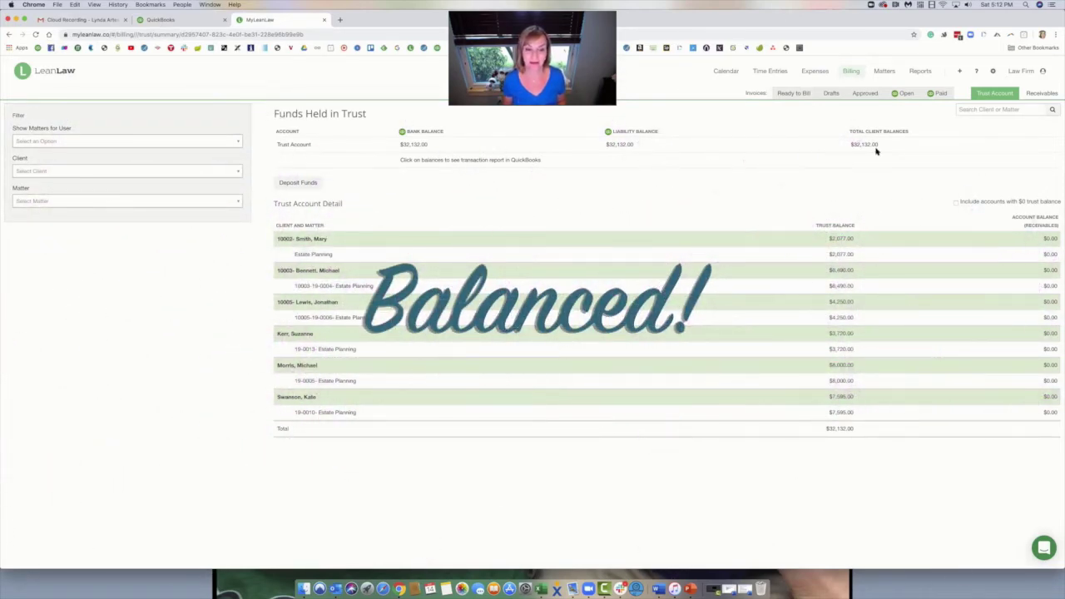
Switch to QuickBooks and open the register of 1200 Trust Account from the chart of accounts.
{"action": "left_click", "coordinate": [158, 19]}
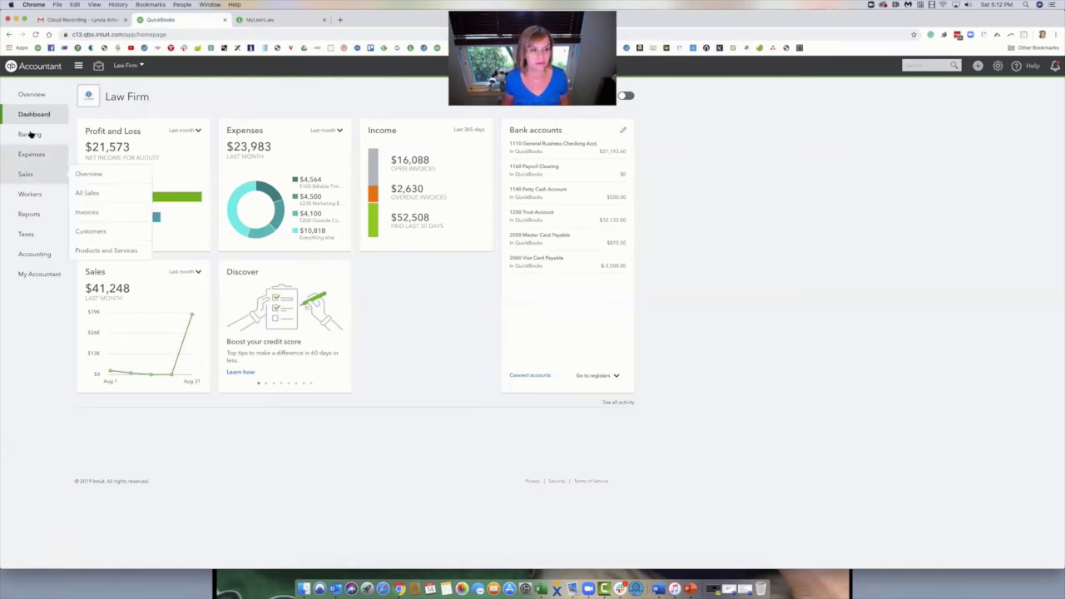
{"action": "left_click", "coordinate": [62, 260]}
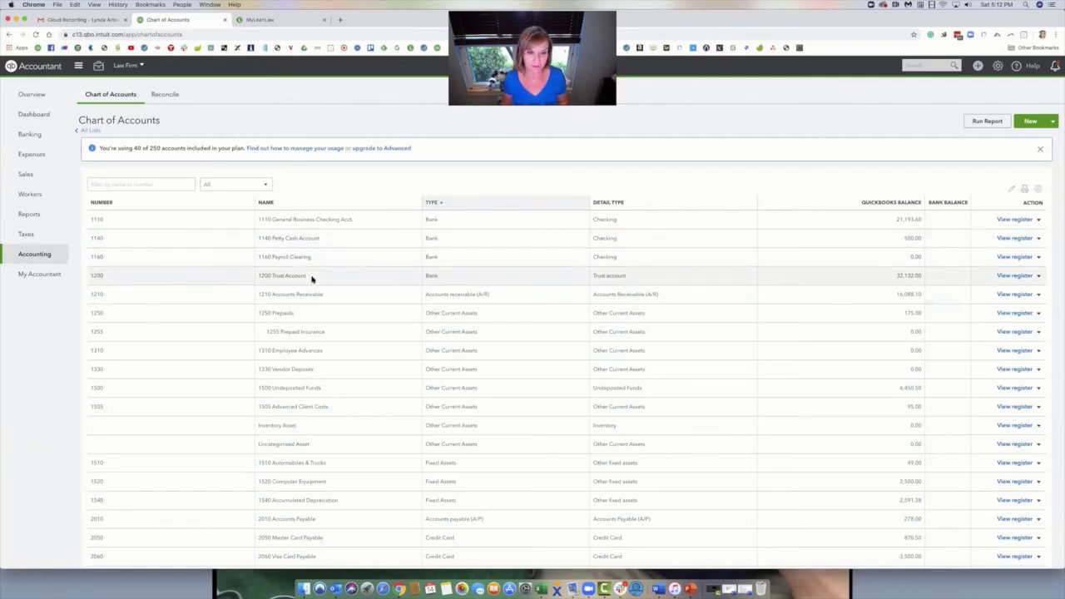
{"action": "left_click", "coordinate": [1031, 278]}
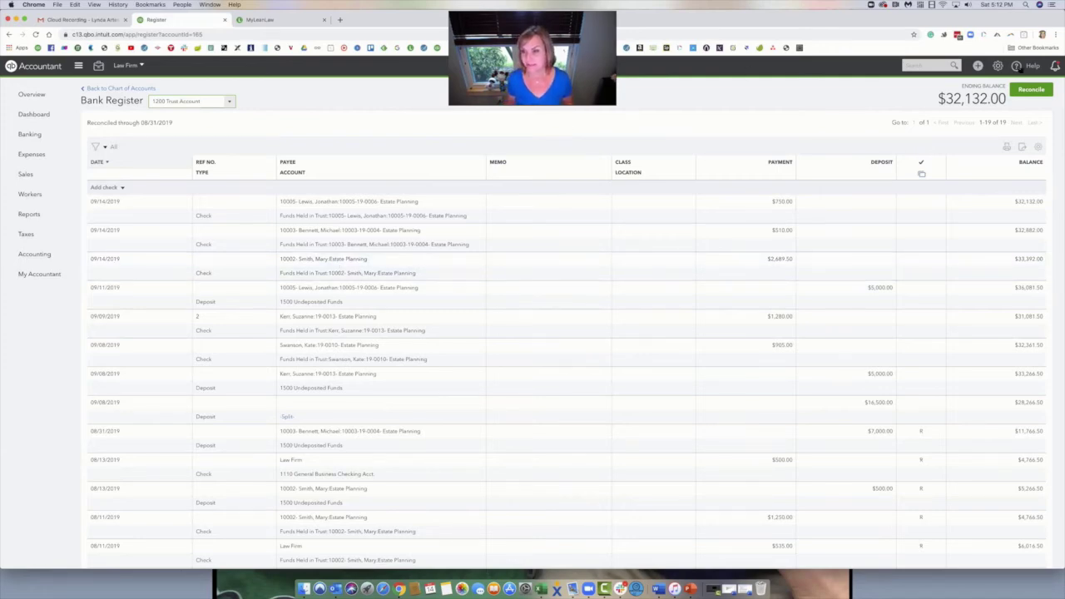
{"action": "left_click", "coordinate": [978, 65]}
{"action": "left_click", "coordinate": [927, 124]}
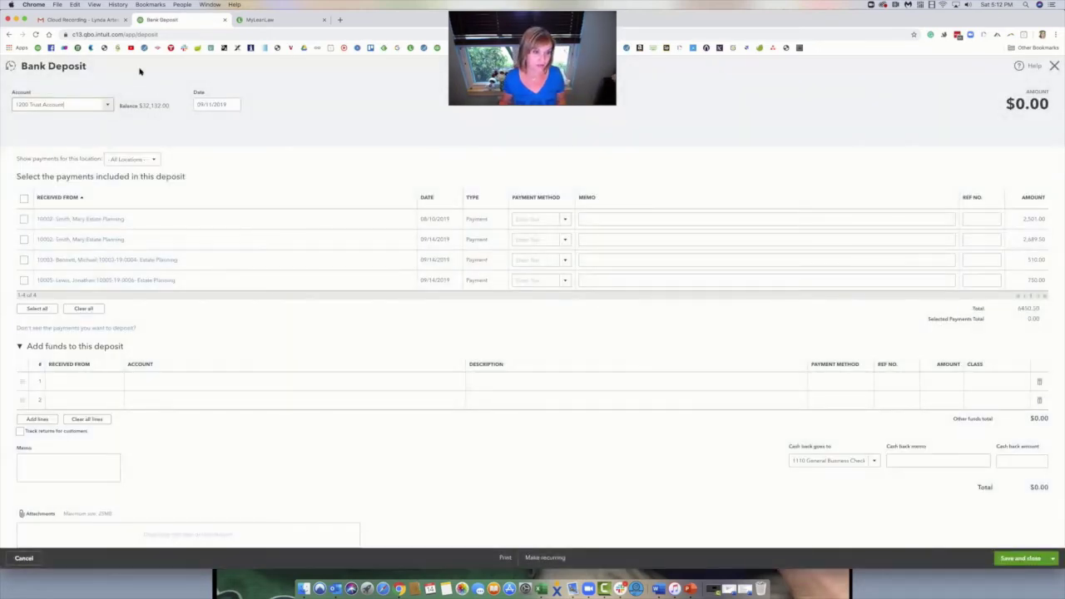
{"action": "left_click", "coordinate": [103, 109]}
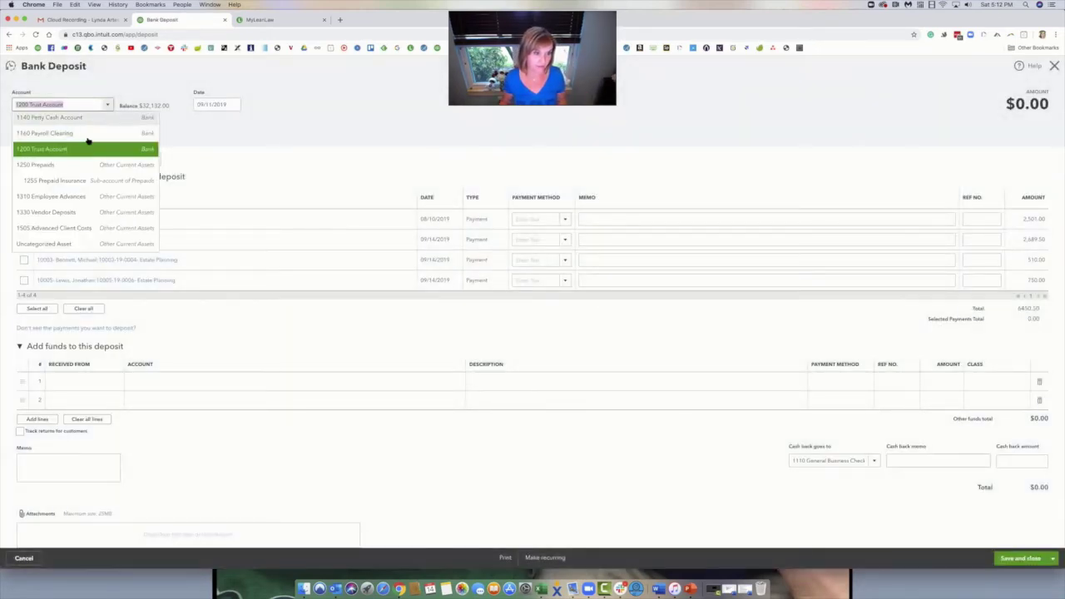
{"action": "scroll", "coordinate": [83, 167], "scroll_direction": "up", "scroll_amount": 2}
{"action": "left_click", "coordinate": [78, 134]}
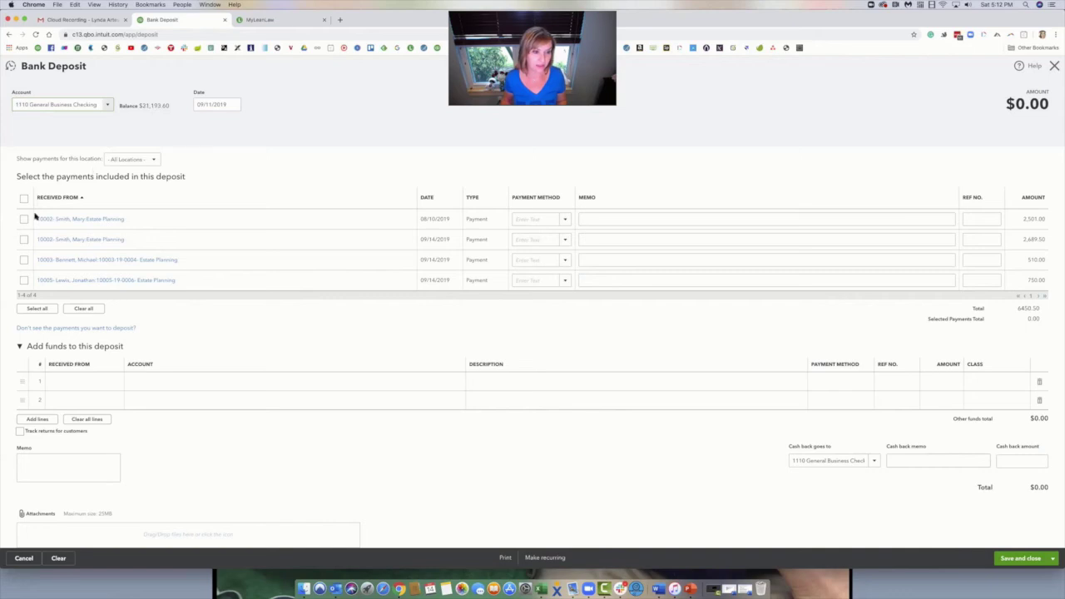
{"action": "left_click", "coordinate": [24, 220]}
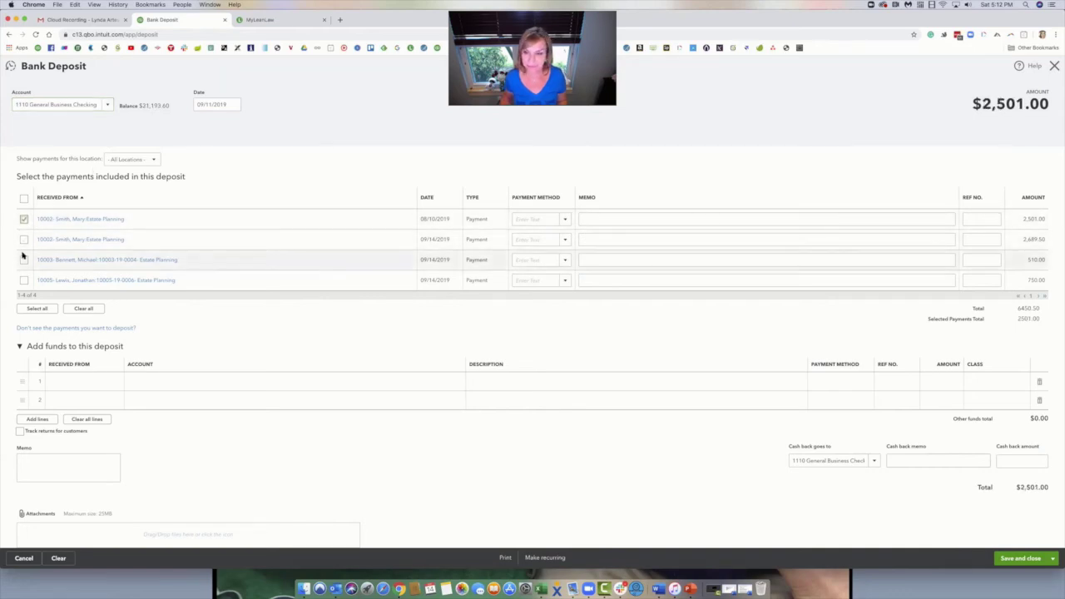
{"action": "left_click", "coordinate": [24, 218]}
{"action": "left_click", "coordinate": [24, 239]}
{"action": "left_click", "coordinate": [24, 260]}
{"action": "left_click", "coordinate": [24, 281]}
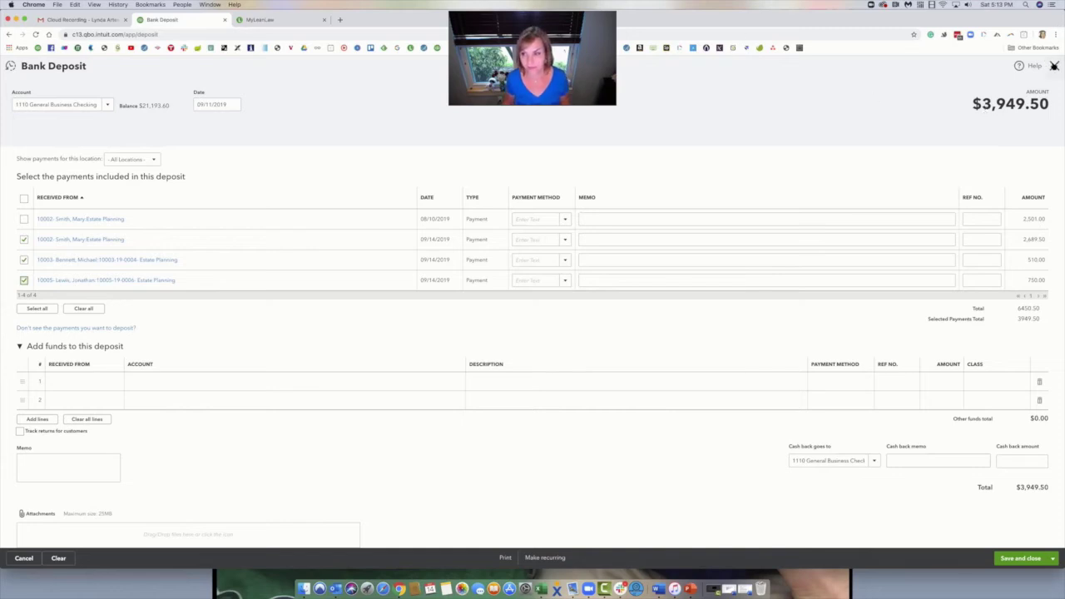
{"action": "left_click", "coordinate": [1055, 65]}
{"action": "left_click", "coordinate": [581, 324]}
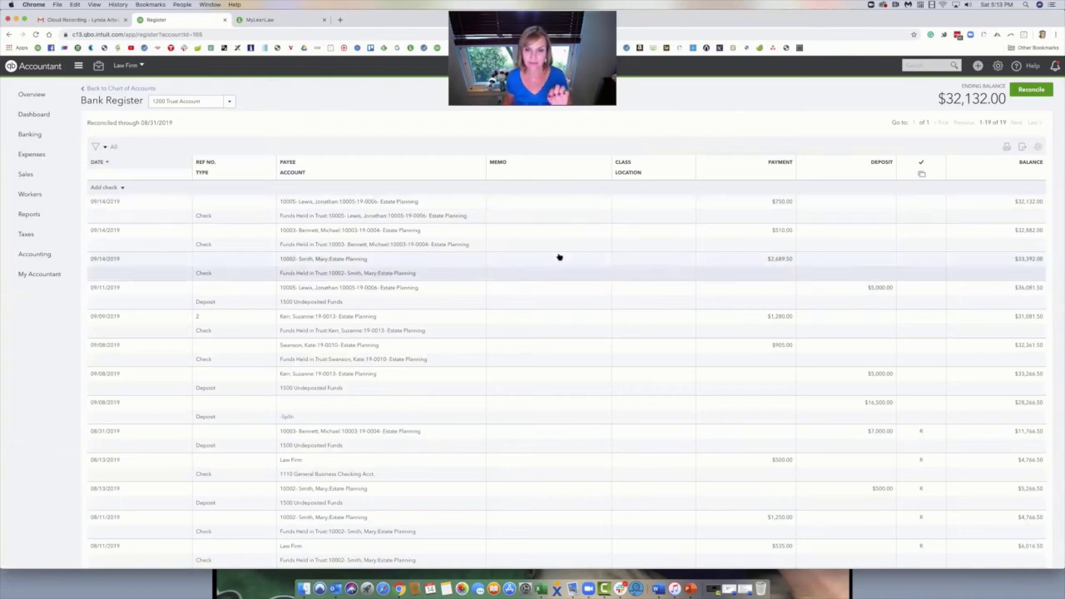
Change the payee of the $750 trust check dated 09/14/2019 to Law Firm without prefilling it, and save and close.
{"action": "left_click", "coordinate": [350, 205]}
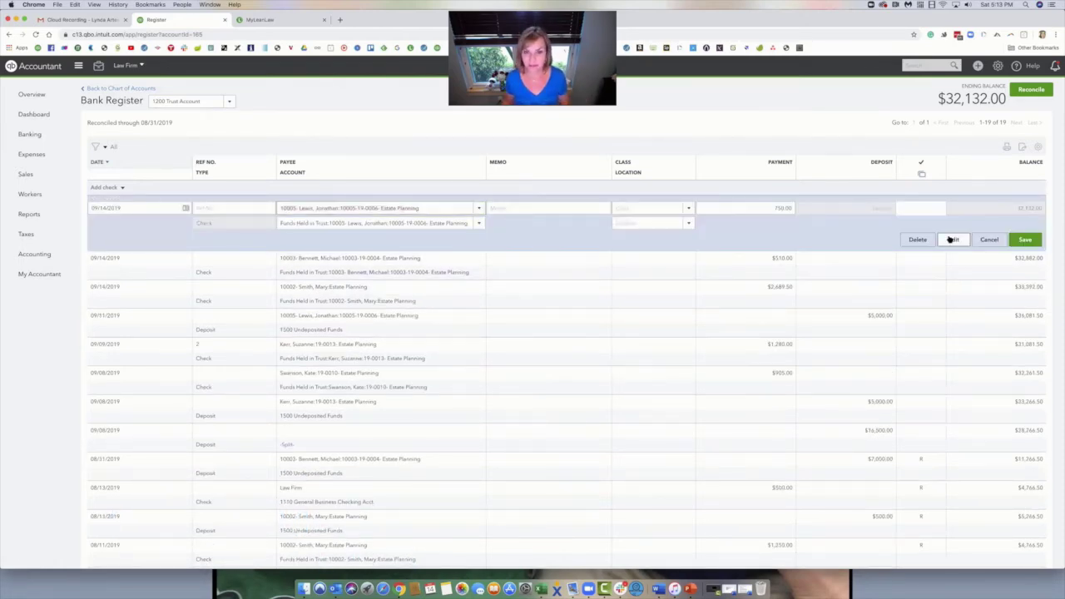
{"action": "left_click", "coordinate": [953, 240]}
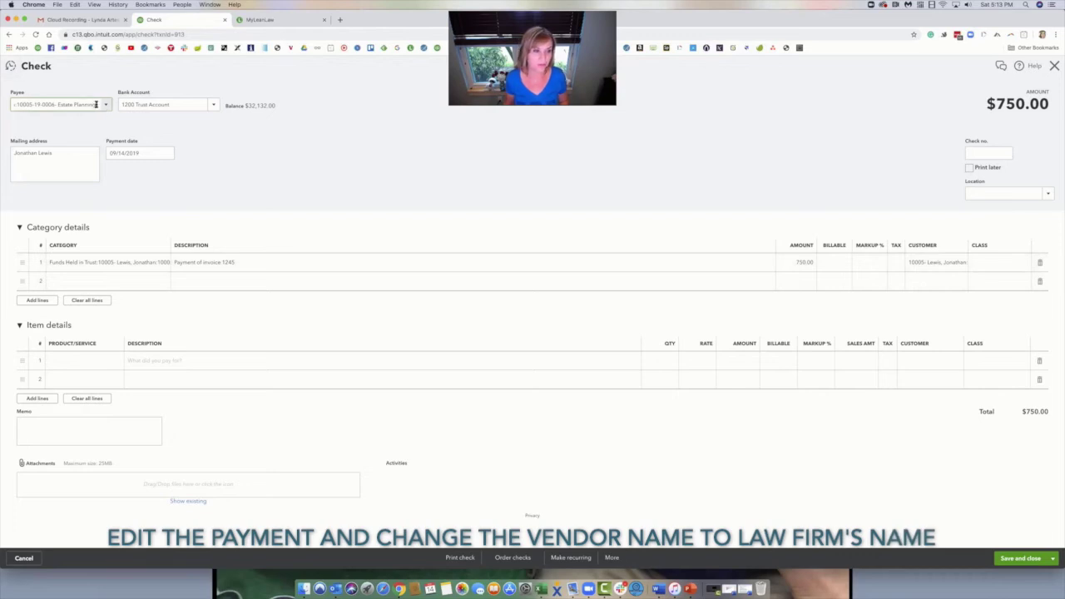
{"action": "left_click_drag", "start_coordinate": [42, 102], "coordinate": [3, 100]}
{"action": "type", "text": "law"}
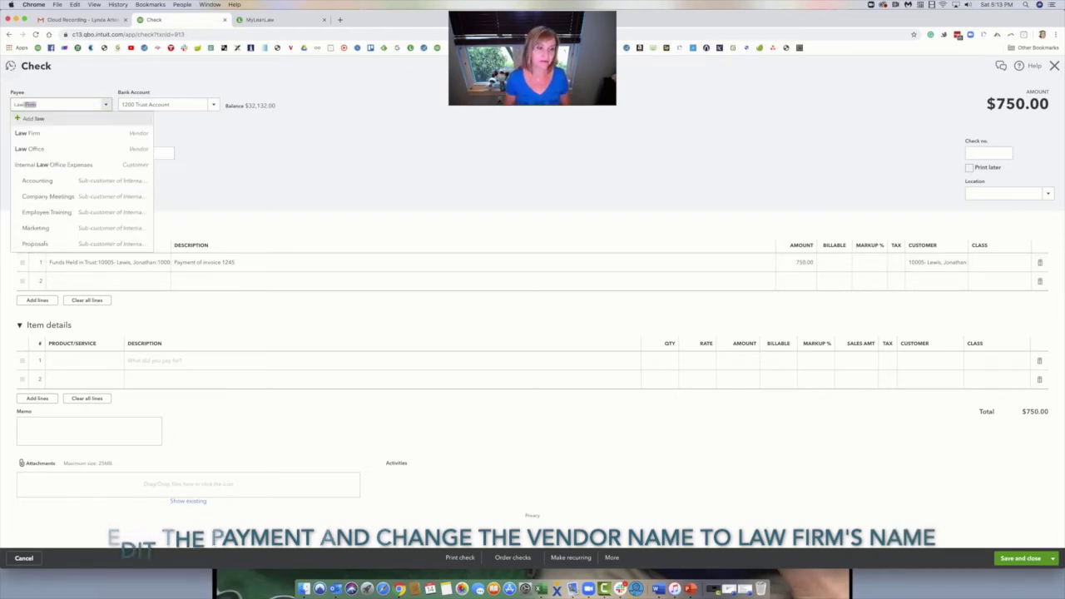
{"action": "key", "text": "Return"}
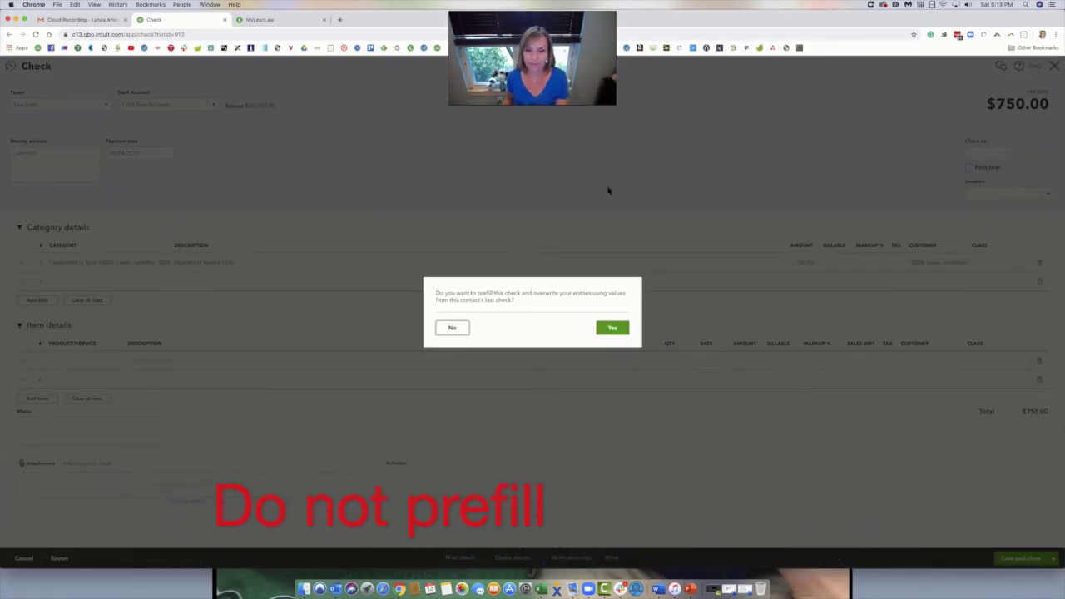
{"action": "left_click", "coordinate": [451, 328]}
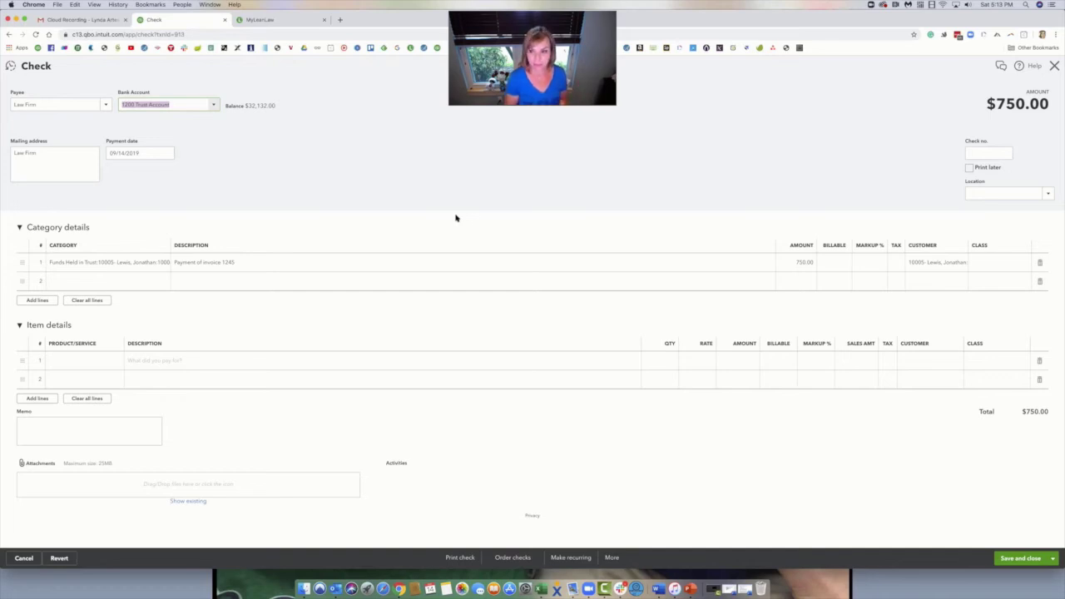
{"action": "left_click", "coordinate": [1017, 558]}
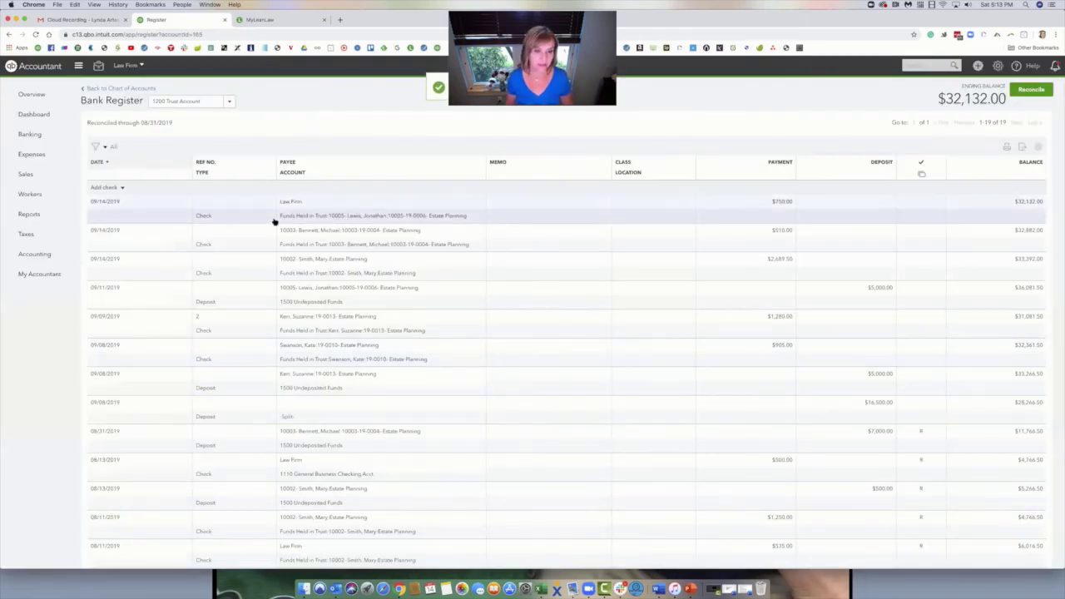
Change the payee of the $510 trust check dated 09/14/2019 to Law Firm without prefilling it, and save and close.
{"action": "left_click", "coordinate": [290, 234]}
{"action": "left_click", "coordinate": [954, 268]}
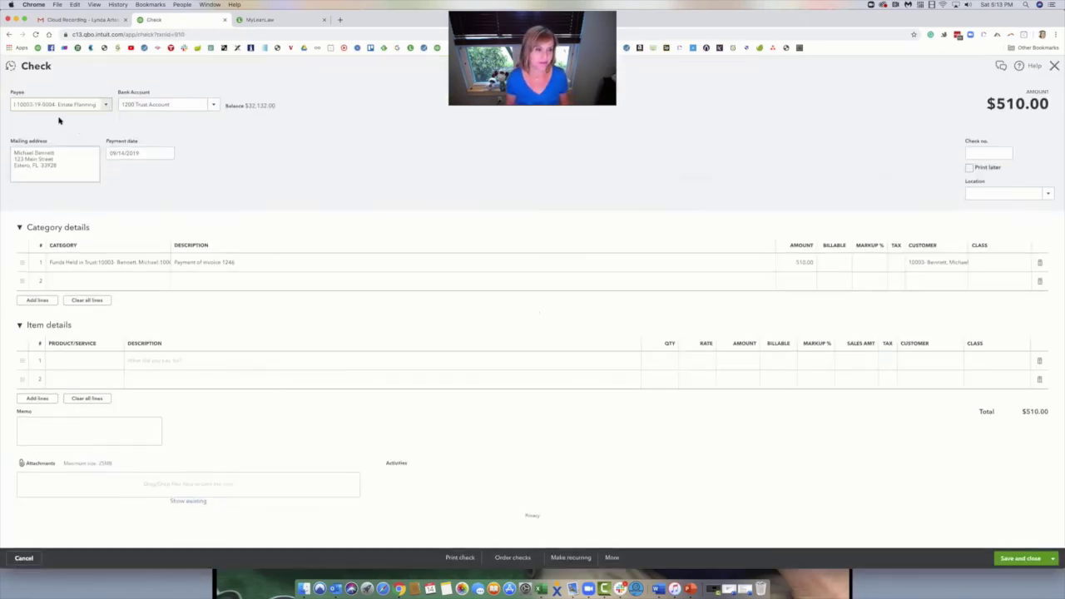
{"action": "left_click_drag", "start_coordinate": [100, 105], "coordinate": [4, 103]}
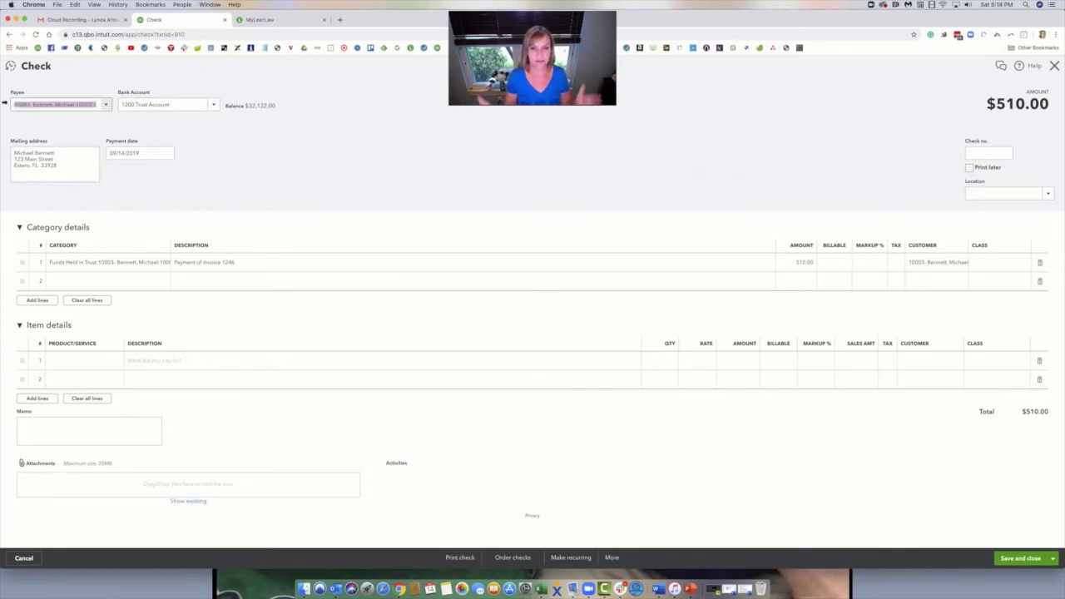
{"action": "type", "text": "Law Firm"}
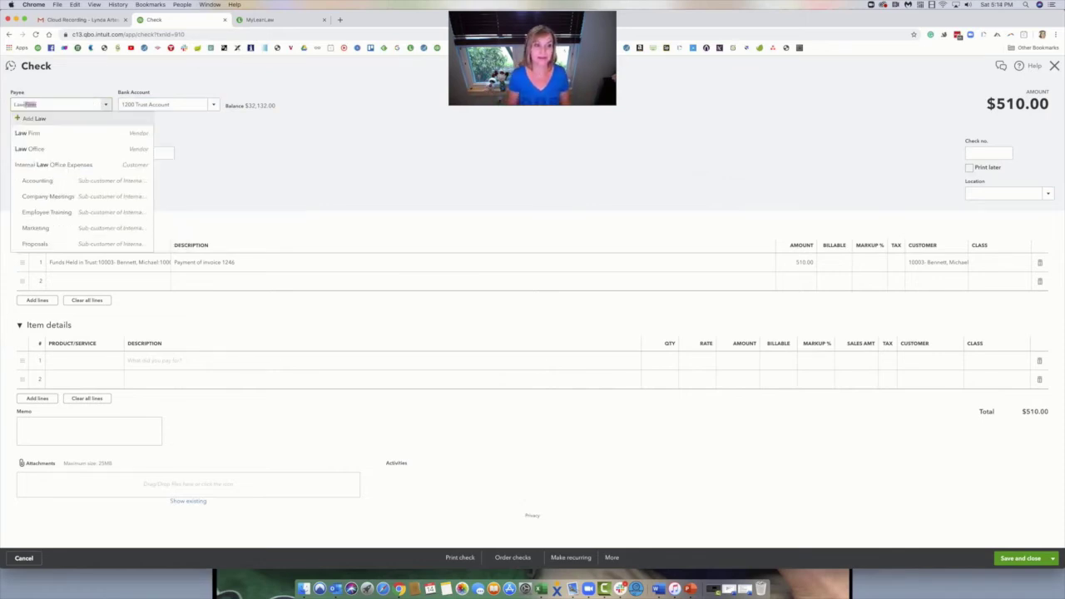
{"action": "key", "text": "Return"}
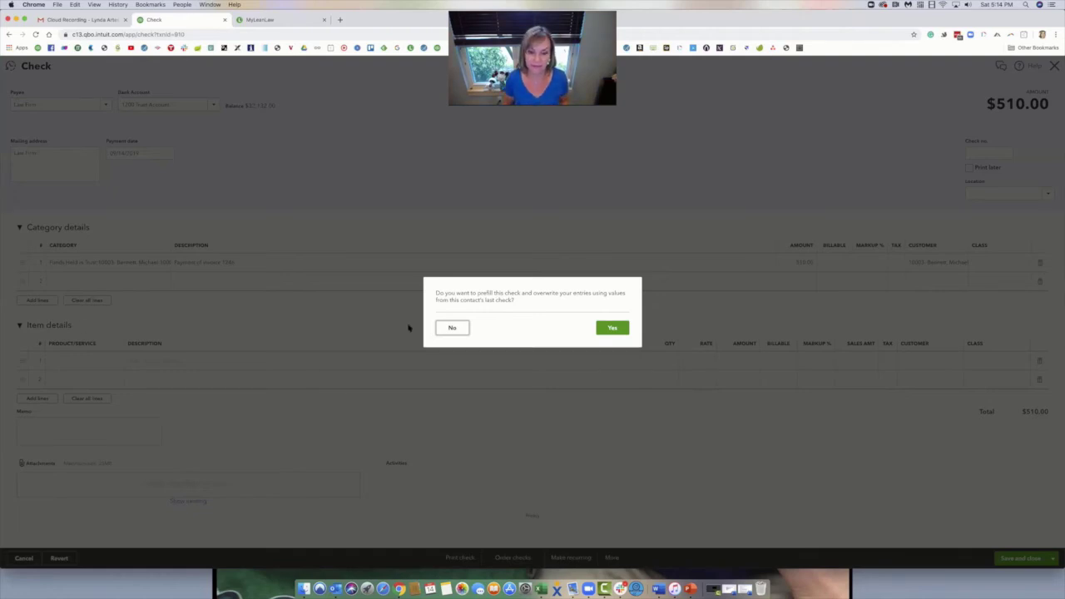
{"action": "left_click", "coordinate": [452, 327]}
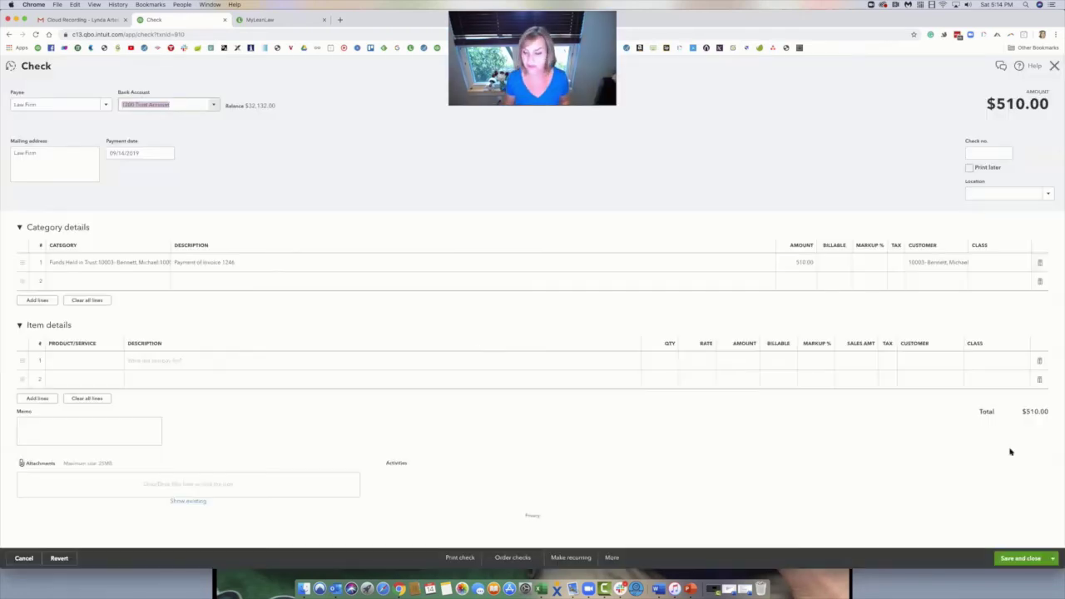
{"action": "left_click", "coordinate": [1015, 558]}
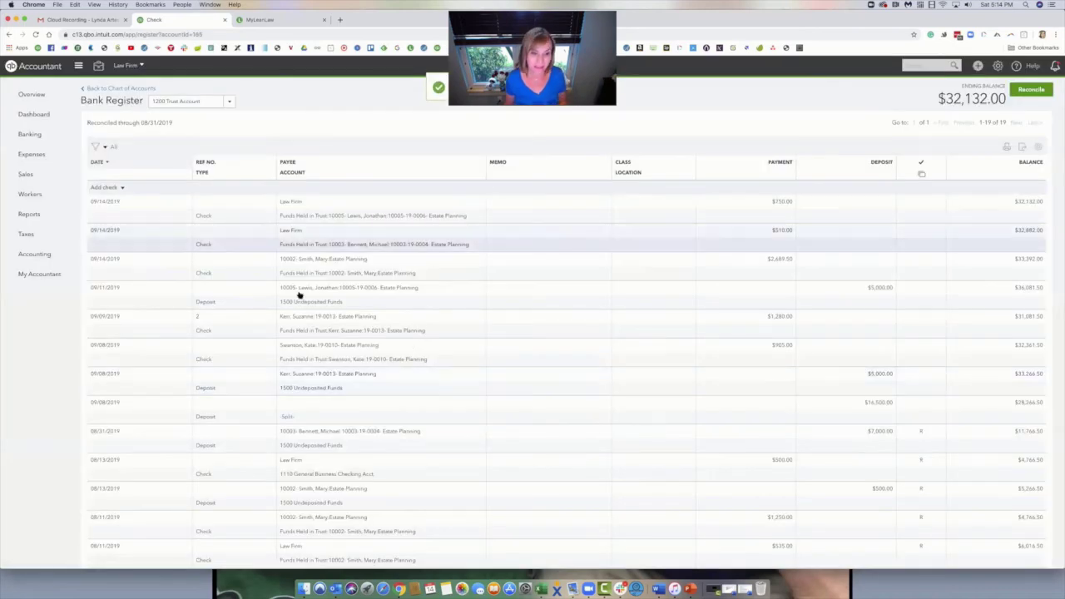
Open the $2,689.50 trust check dated 09/14/2019 for full editing.
{"action": "left_click", "coordinate": [312, 272]}
{"action": "left_click", "coordinate": [947, 297]}
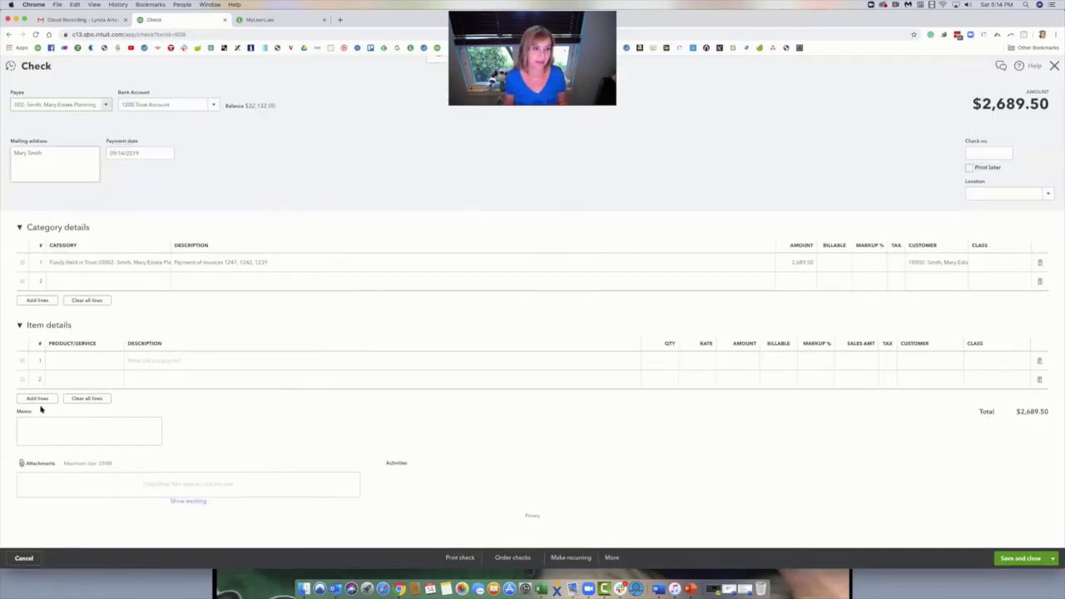
Try changing the payee to Law Firm with the check prefilled from that contact's last check, and revert the changes.
{"action": "left_click", "coordinate": [16, 104]}
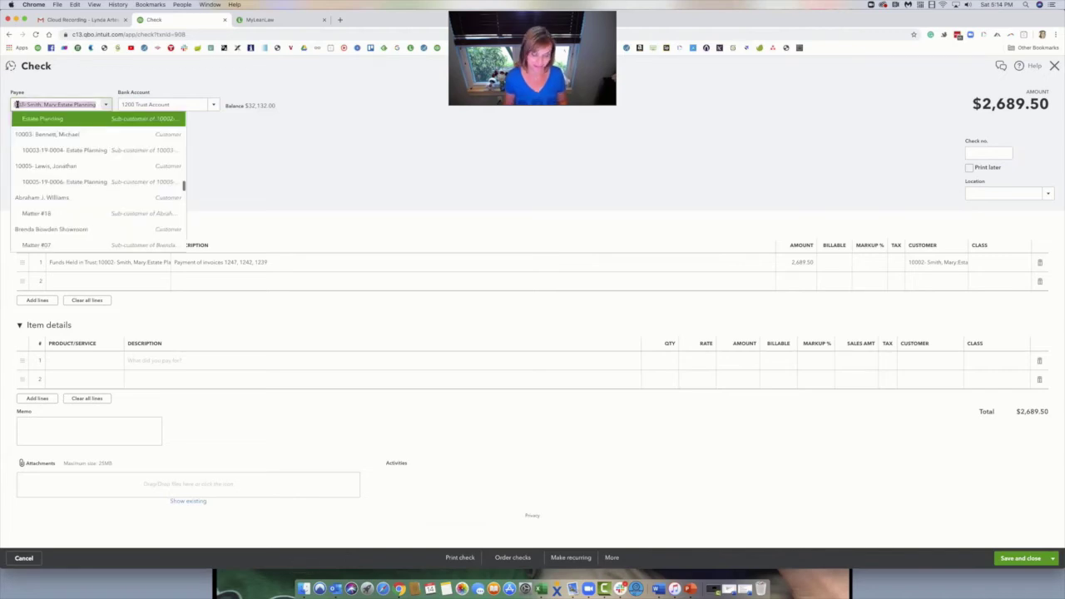
{"action": "type", "text": "law"}
{"action": "left_click", "coordinate": [33, 131]}
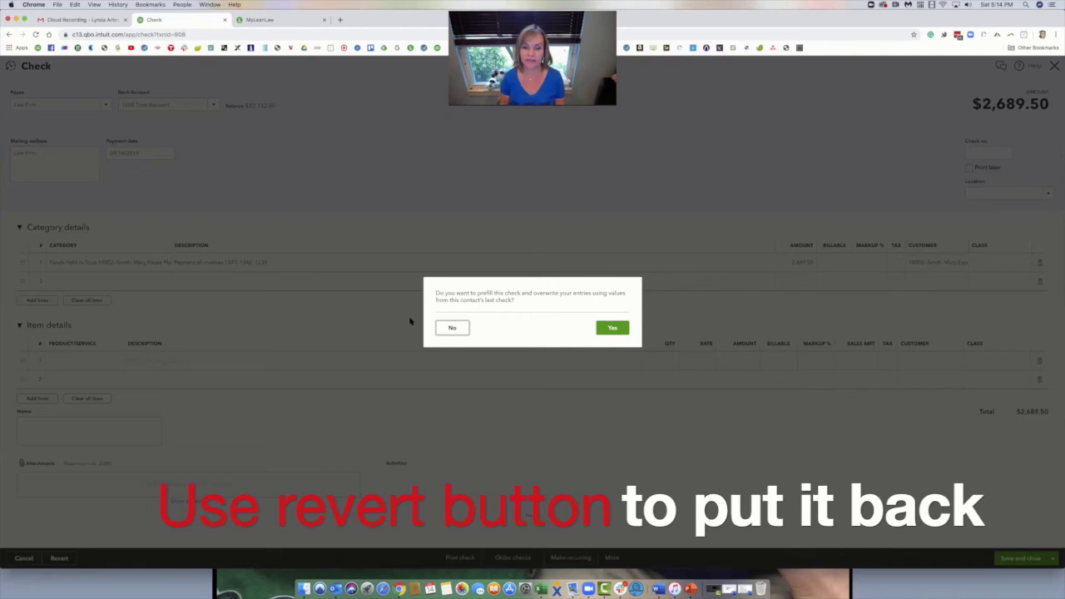
{"action": "left_click", "coordinate": [613, 328]}
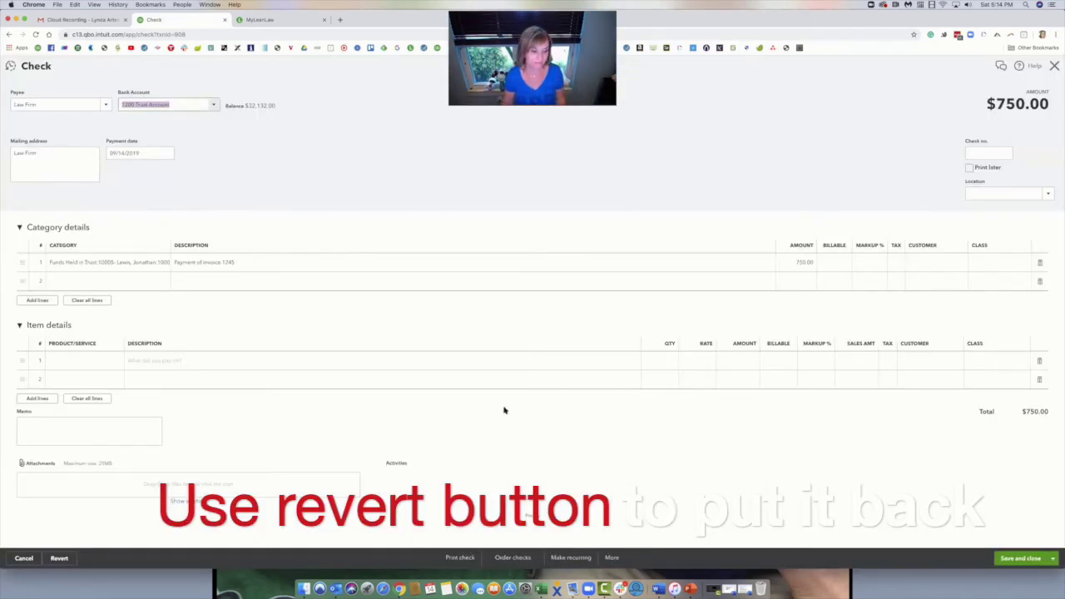
{"action": "left_click", "coordinate": [60, 558]}
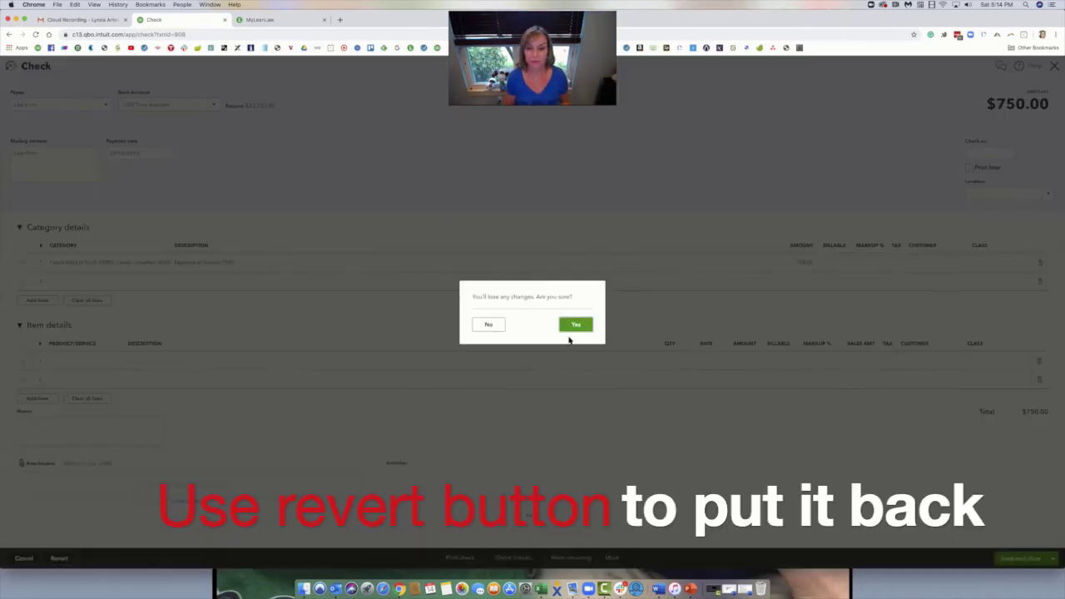
{"action": "left_click", "coordinate": [576, 324]}
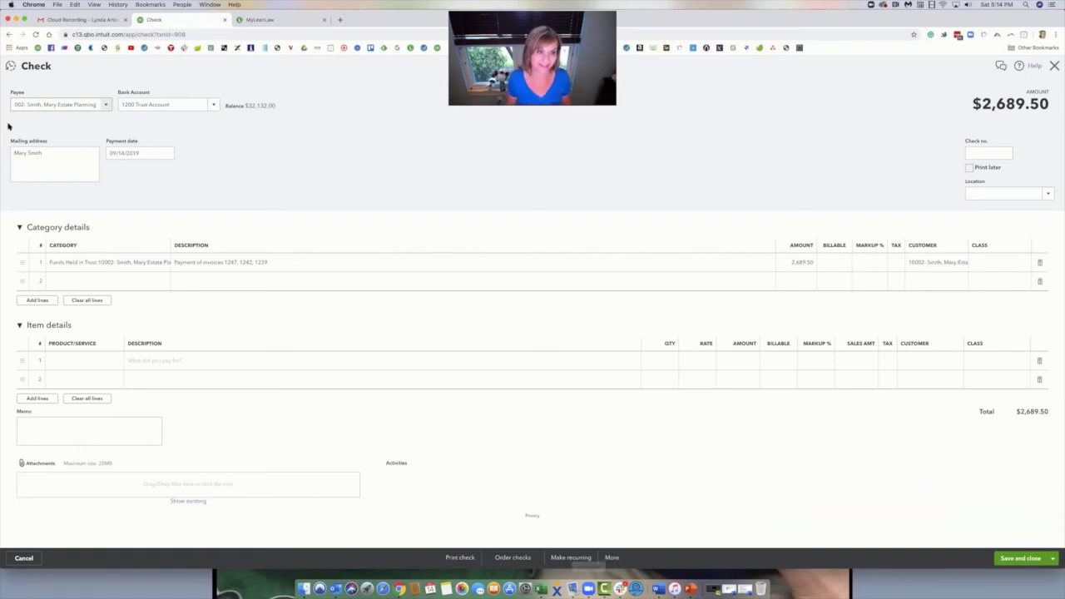
Change the payee of the $2,689.50 check to Law Firm, decline the prefill, and save it.
{"action": "left_click_drag", "start_coordinate": [54, 106], "coordinate": [10, 106]}
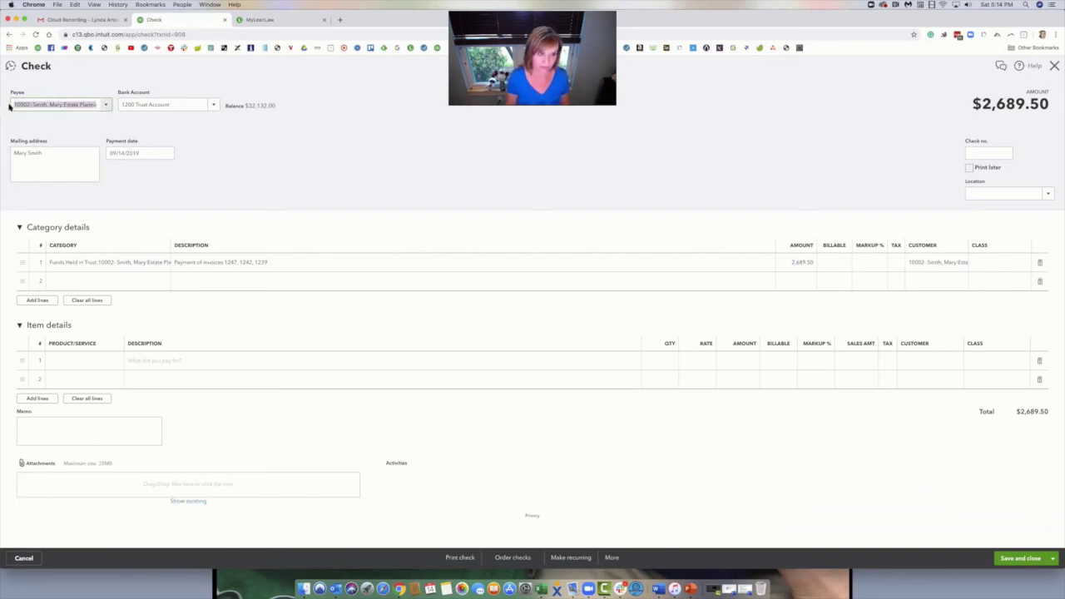
{"action": "type", "text": "Law Firm"}
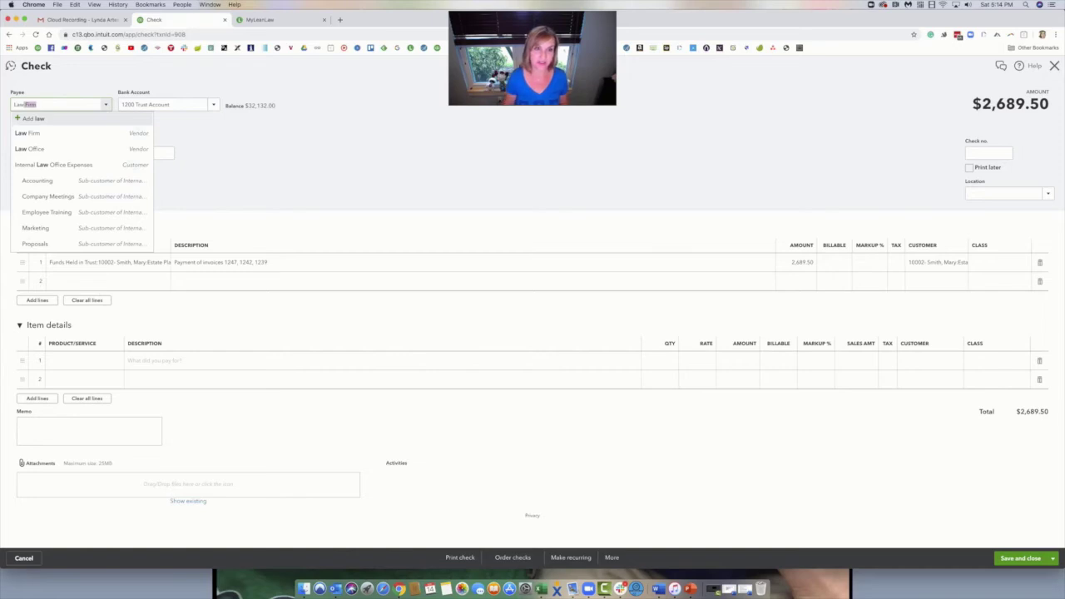
{"action": "key", "text": "Tab"}
{"action": "left_click", "coordinate": [444, 329]}
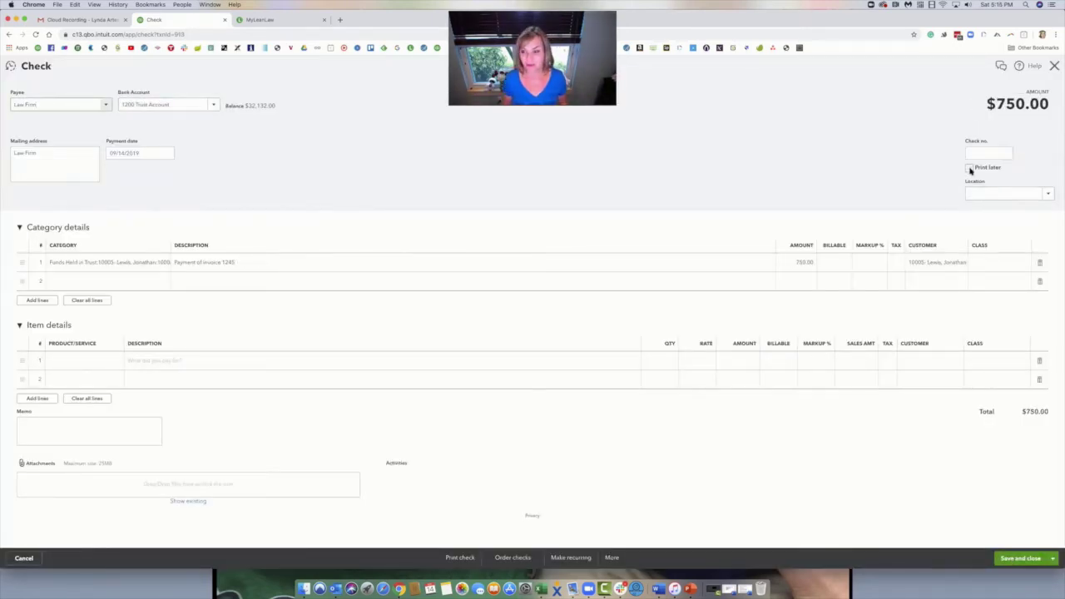
Mark the $750, $510 and $2,689.50 Law Firm checks dated 09/14/2019 to print later, saving and closing each one.
{"action": "left_click", "coordinate": [970, 168]}
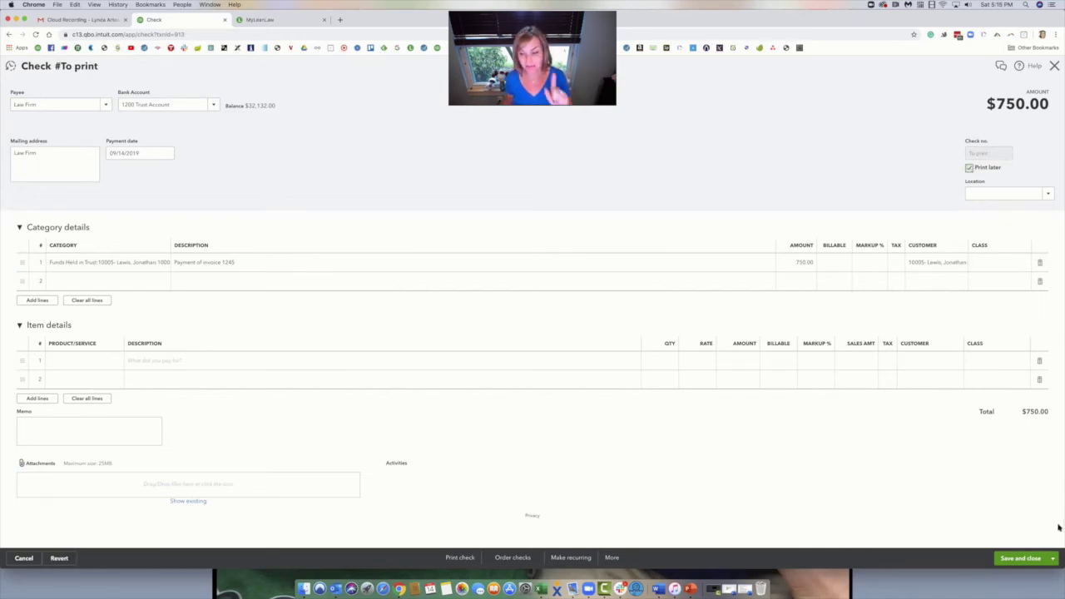
{"action": "left_click", "coordinate": [1017, 559]}
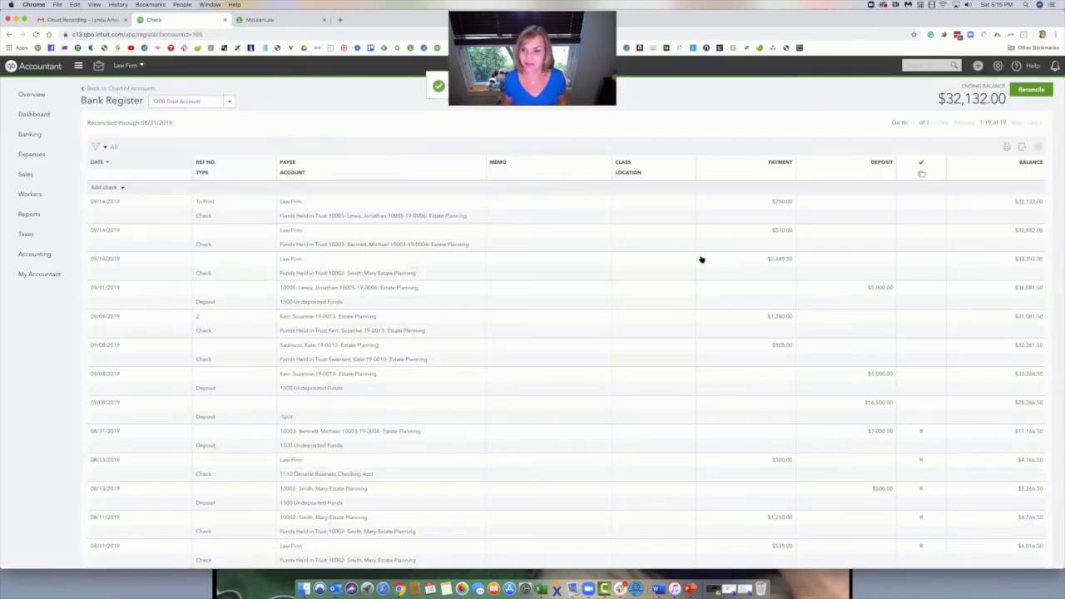
{"action": "left_click", "coordinate": [383, 237]}
{"action": "left_click", "coordinate": [954, 268]}
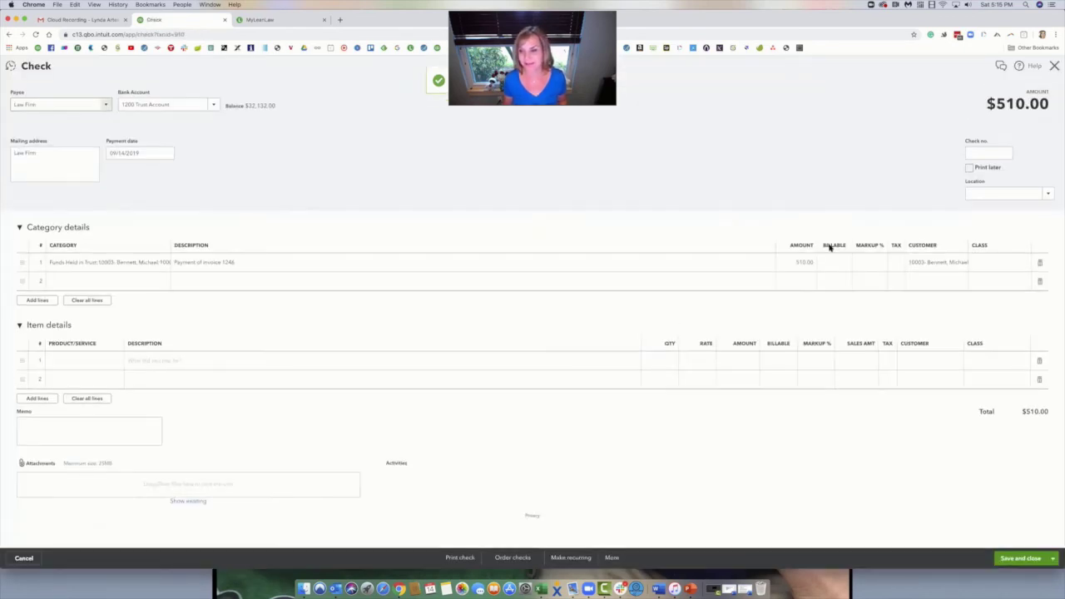
{"action": "left_click", "coordinate": [969, 168]}
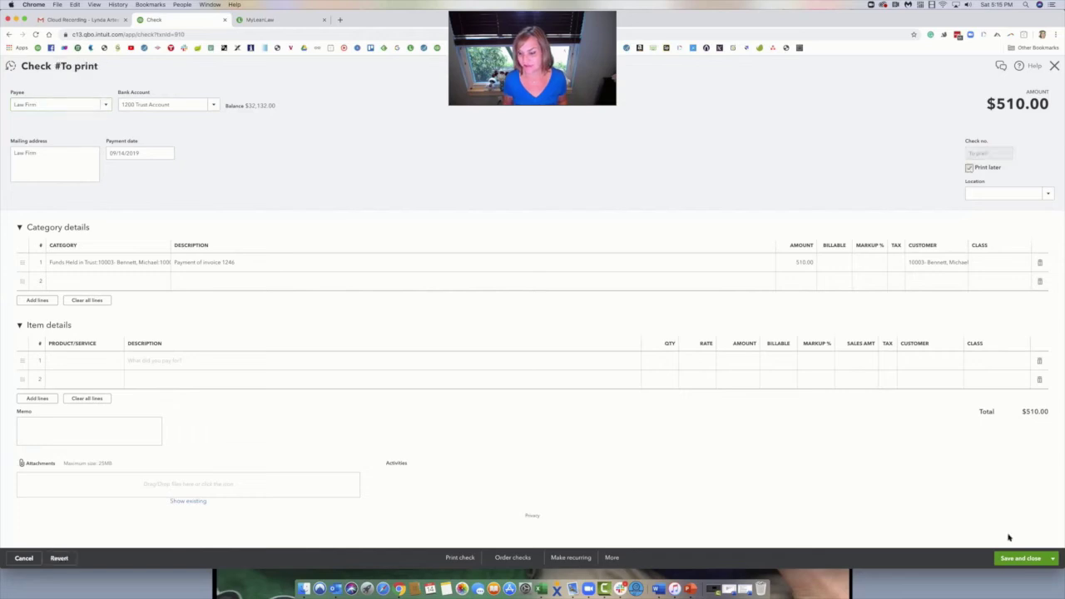
{"action": "left_click", "coordinate": [1010, 562]}
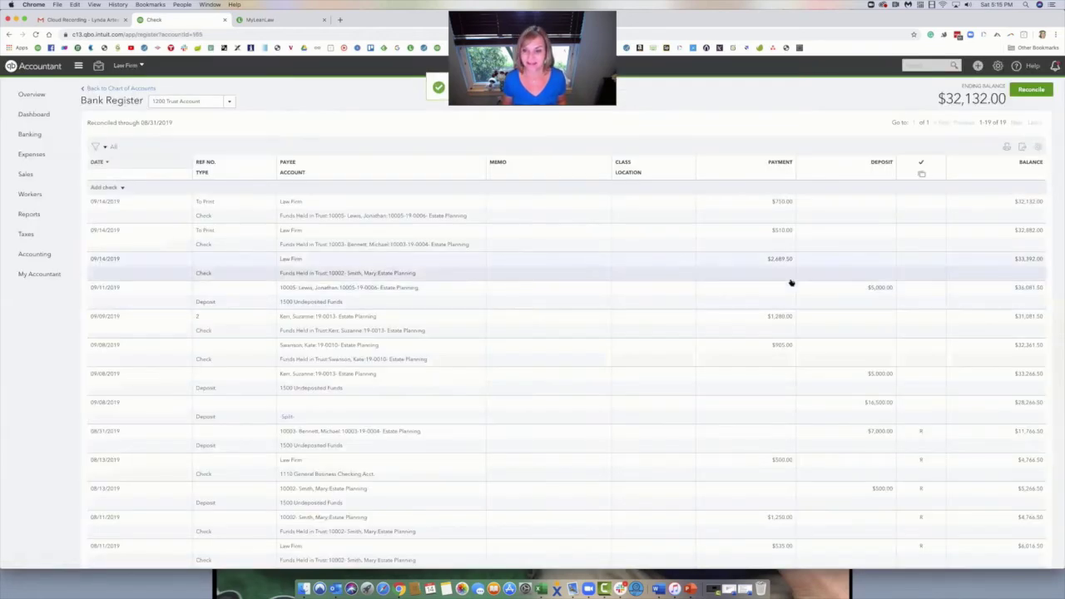
{"action": "left_click", "coordinate": [777, 260]}
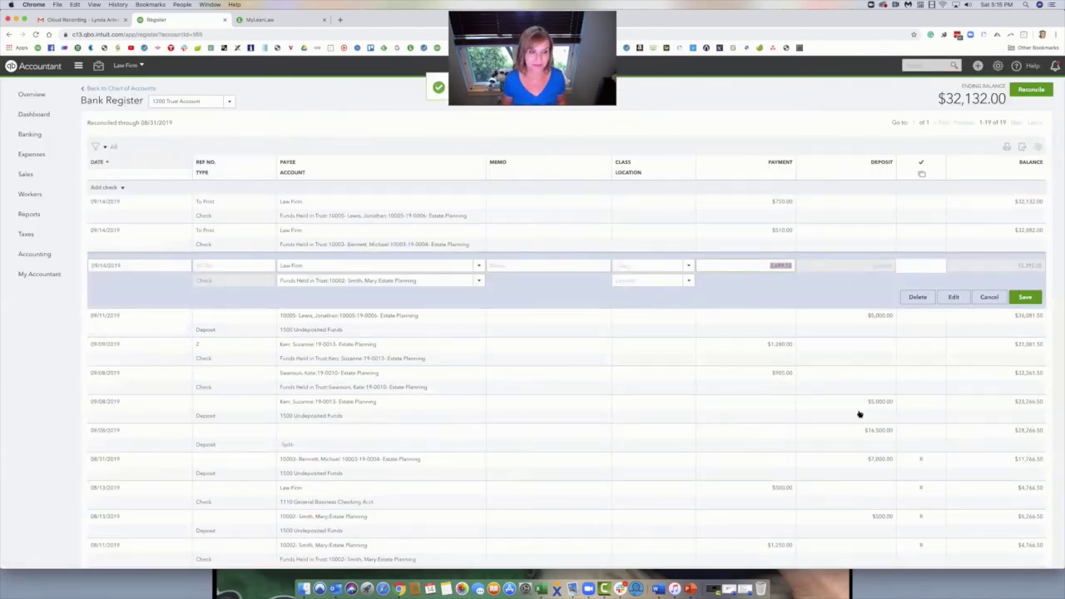
{"action": "left_click", "coordinate": [954, 297]}
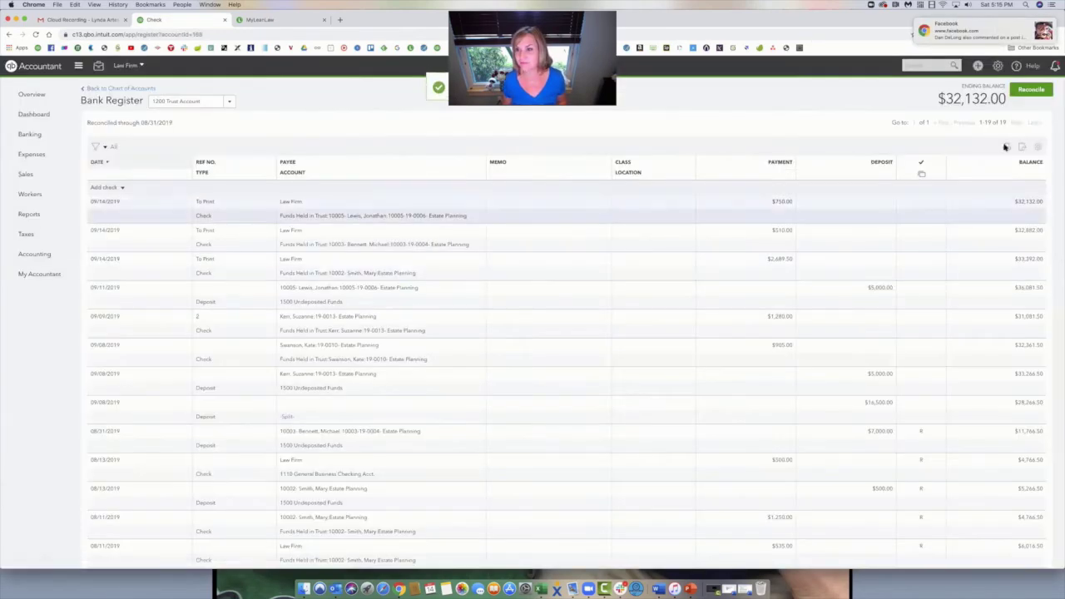
Open Print Checks for the 1200 Trust Account and select the three Law Firm checks dated 09/14/2019.
{"action": "left_click", "coordinate": [978, 66]}
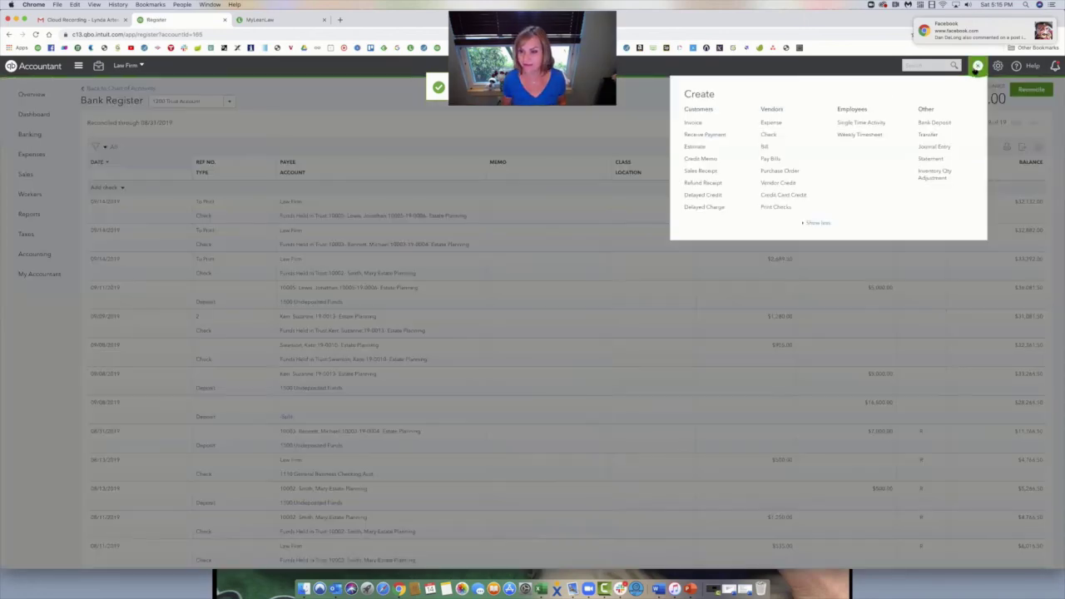
{"action": "left_click", "coordinate": [765, 206]}
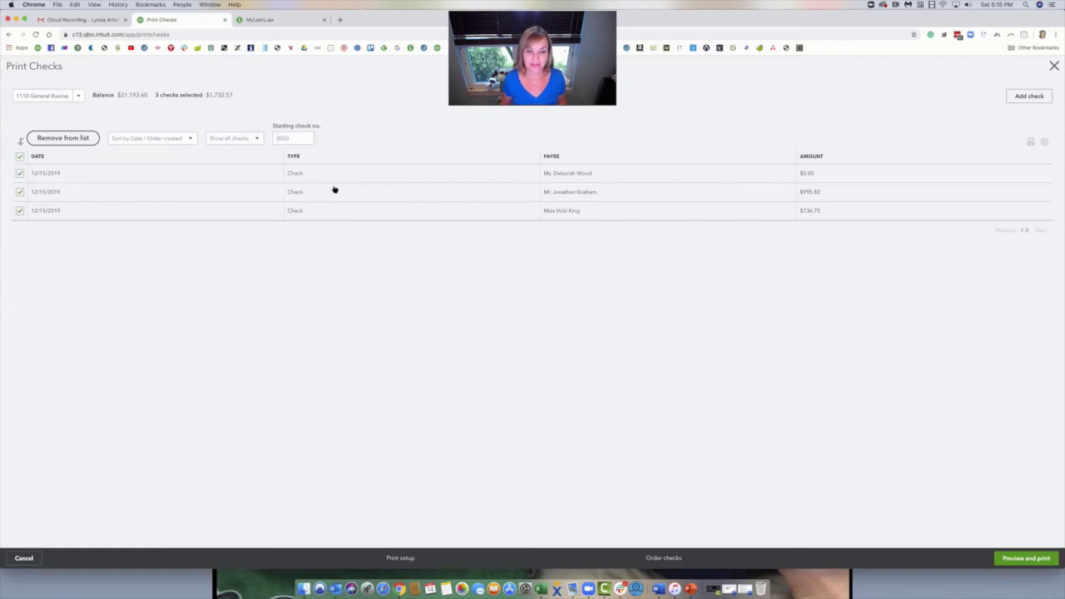
{"action": "left_click", "coordinate": [75, 97]}
{"action": "left_click", "coordinate": [43, 158]}
{"action": "left_click", "coordinate": [20, 191]}
{"action": "left_click", "coordinate": [20, 210]}
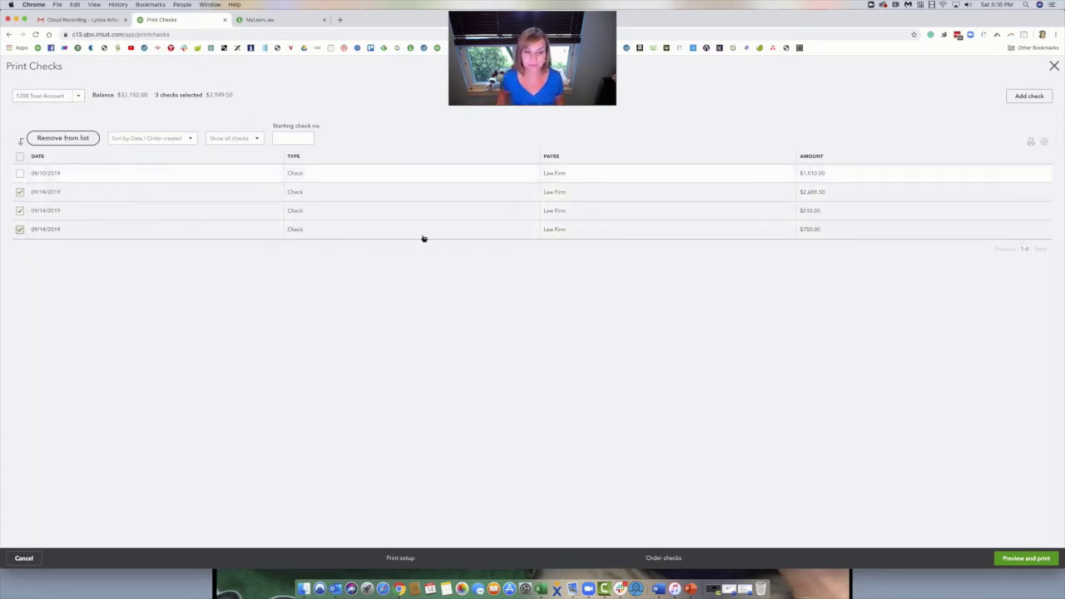
Set the starting check number to 999 and generate the print preview of the selected checks.
{"action": "left_click", "coordinate": [1027, 558]}
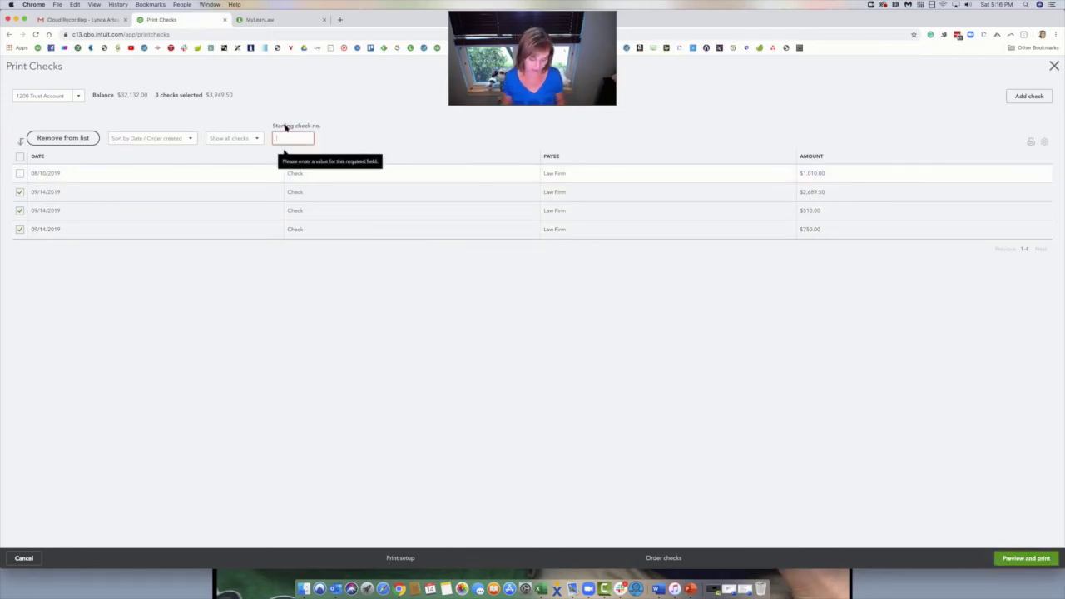
{"action": "type", "text": "100"}
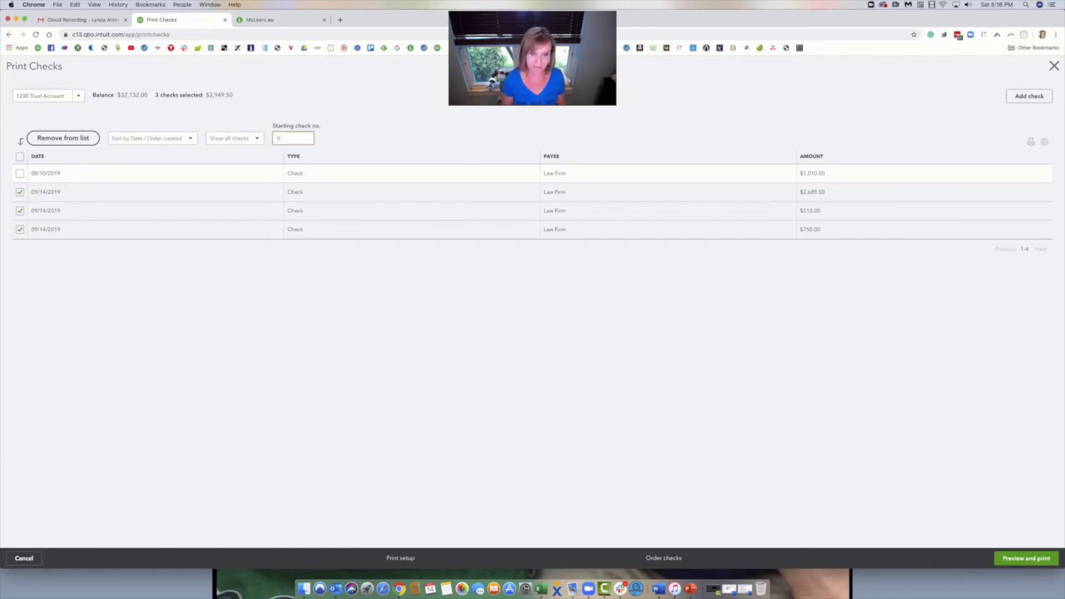
{"action": "left_click", "coordinate": [1020, 561]}
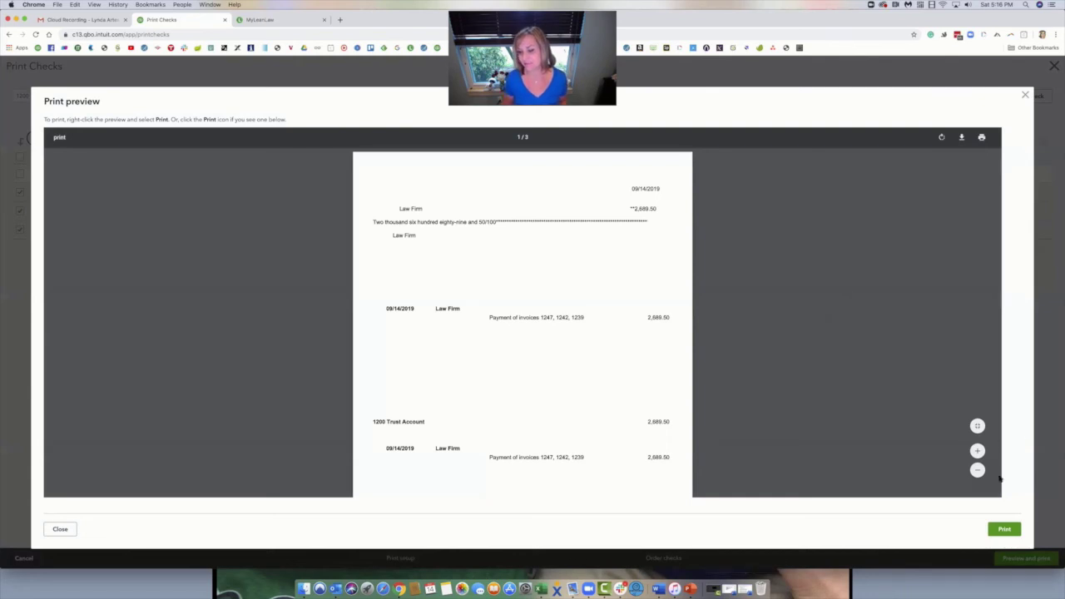
Print all pages of the three previewed checks with Save as PDF as the destination.
{"action": "left_click", "coordinate": [1004, 530]}
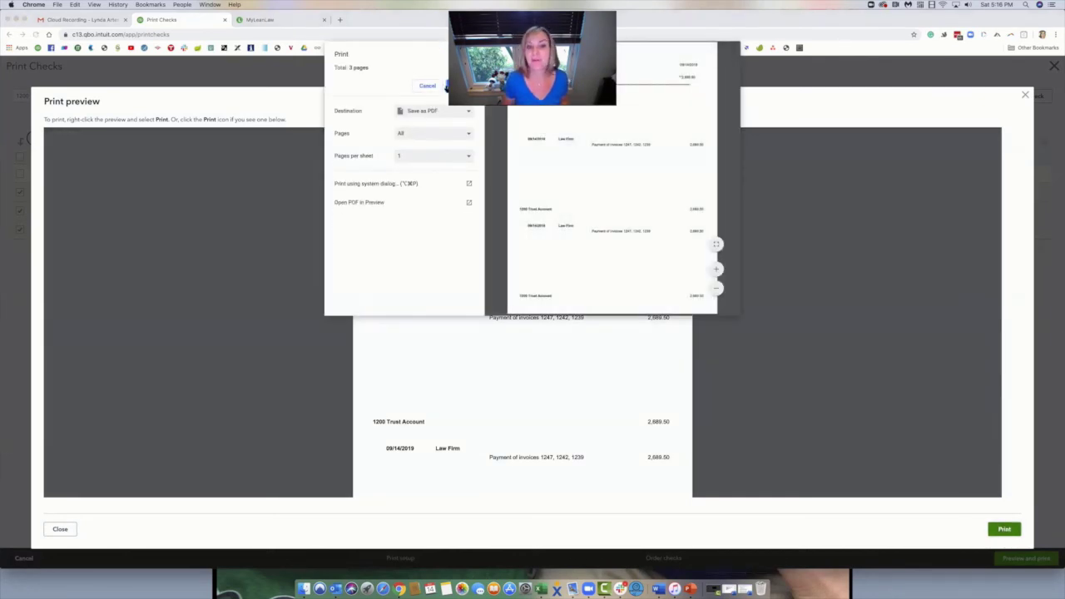
{"action": "left_click", "coordinate": [446, 86]}
{"action": "left_click", "coordinate": [687, 219]}
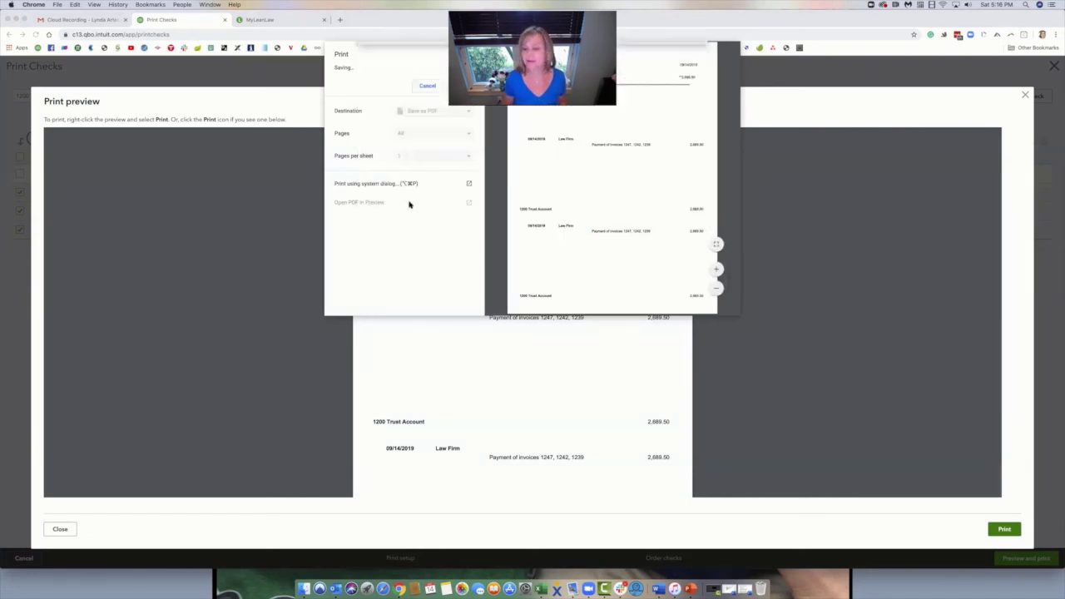
{"action": "scroll", "coordinate": [408, 205], "scroll_direction": "down", "scroll_amount": 2}
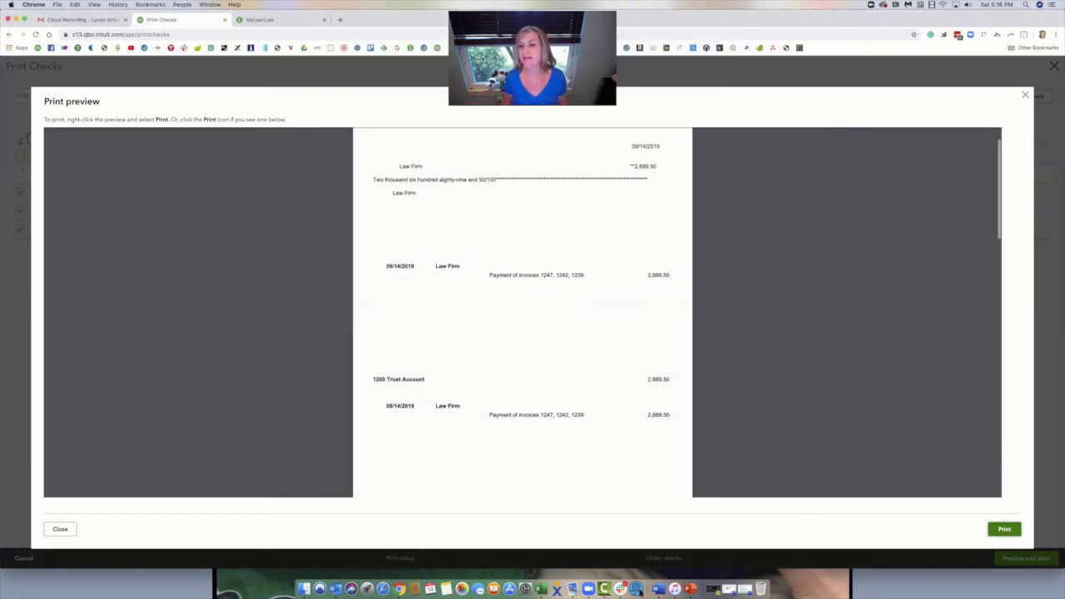
Close the print preview, confirm that all checks printed correctly, and return to the trust account register.
{"action": "mouse_move", "coordinate": [936, 142]}
{"action": "left_click", "coordinate": [1027, 95]}
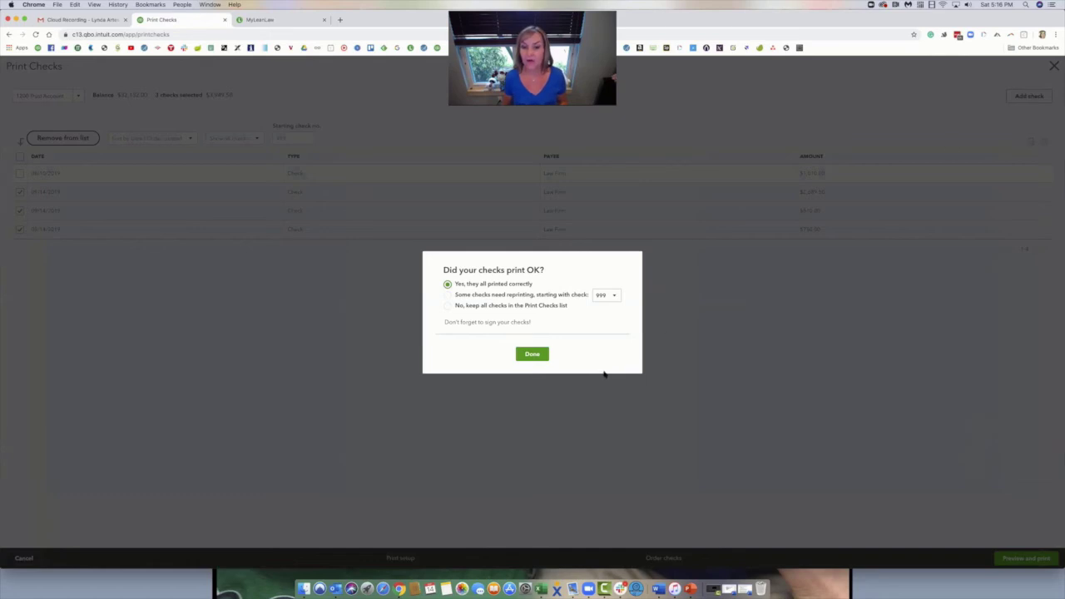
{"action": "left_click", "coordinate": [545, 357]}
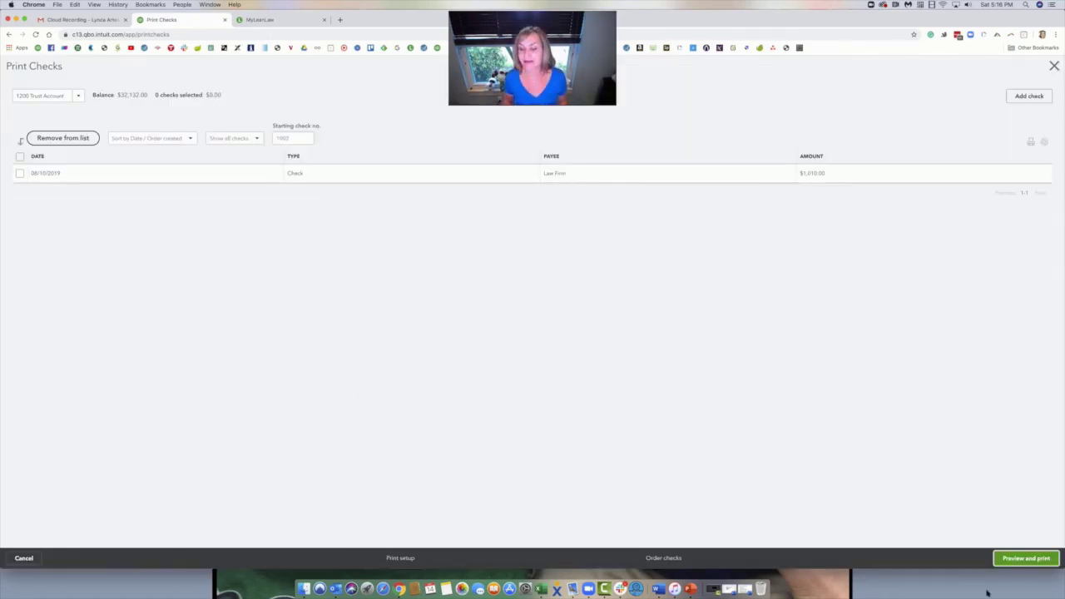
{"action": "left_click", "coordinate": [1053, 65]}
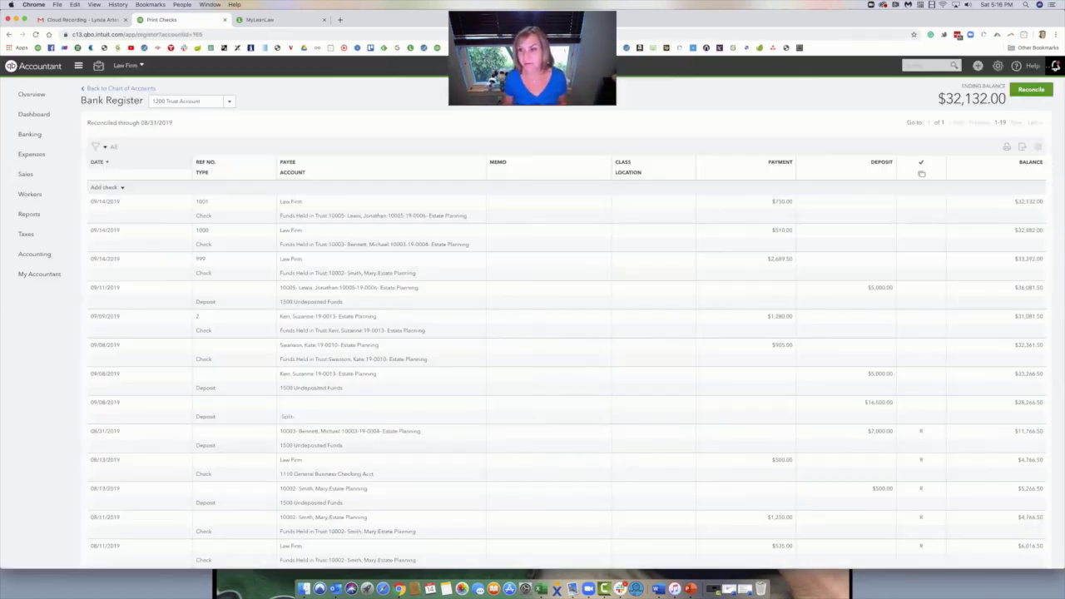
Start a new bank deposit and include the three payments dated 09/14/2019.
{"action": "left_click", "coordinate": [977, 65]}
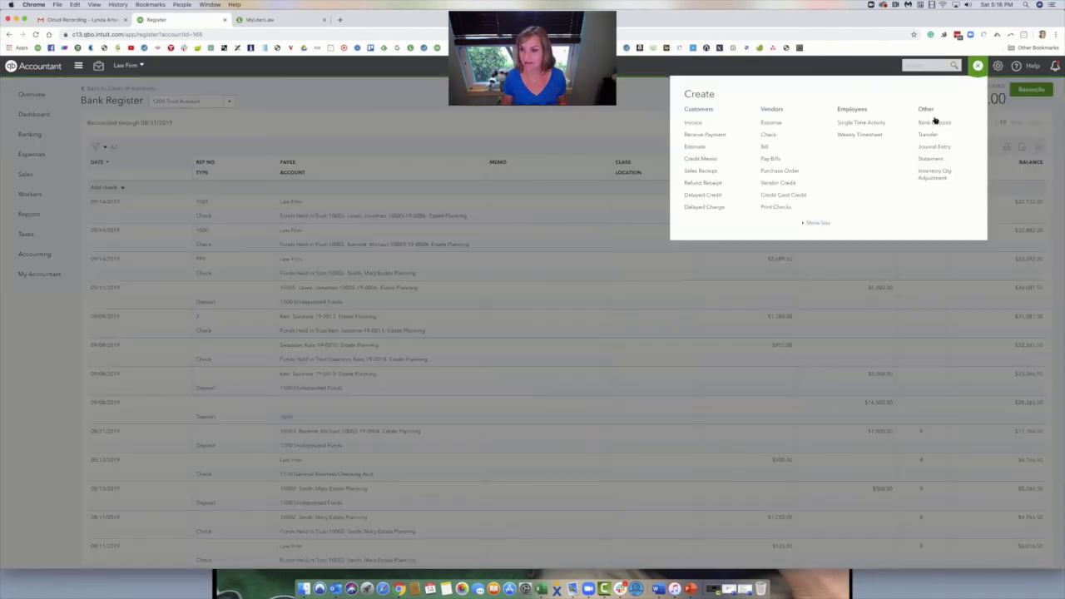
{"action": "left_click", "coordinate": [932, 123]}
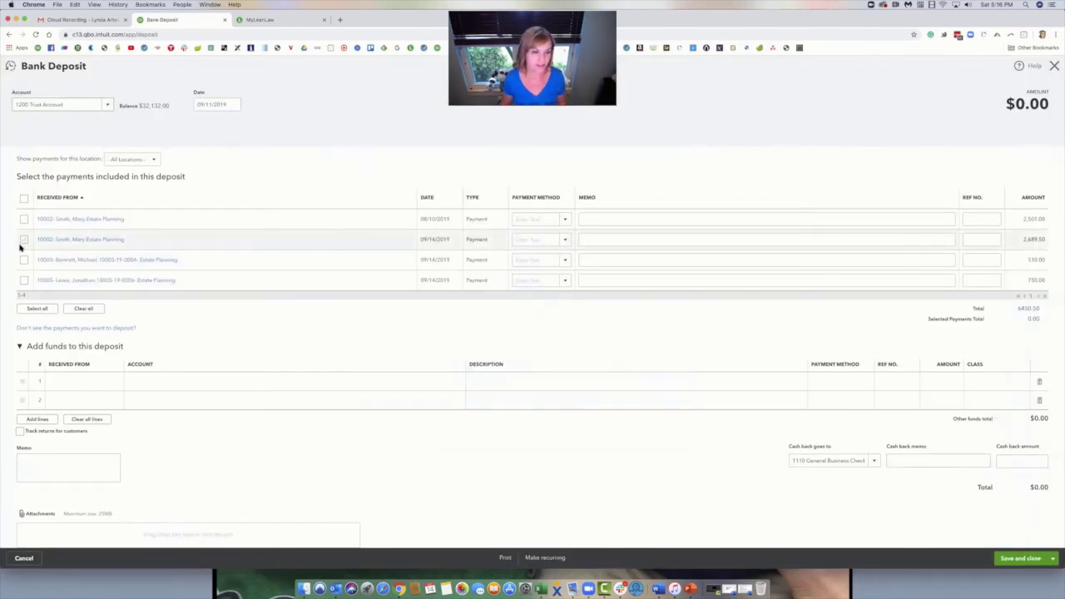
{"action": "left_click", "coordinate": [23, 240]}
{"action": "left_click", "coordinate": [23, 260]}
{"action": "left_click", "coordinate": [23, 279]}
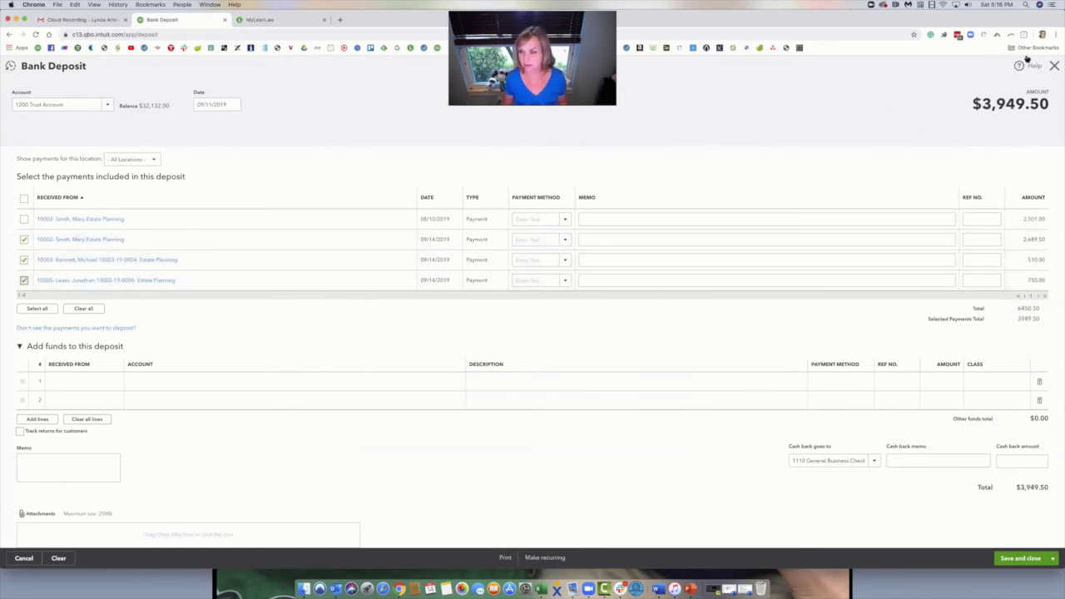
Set the deposit's account to 1110 General Business Checking, then save and close the deposit.
{"action": "left_click", "coordinate": [84, 105]}
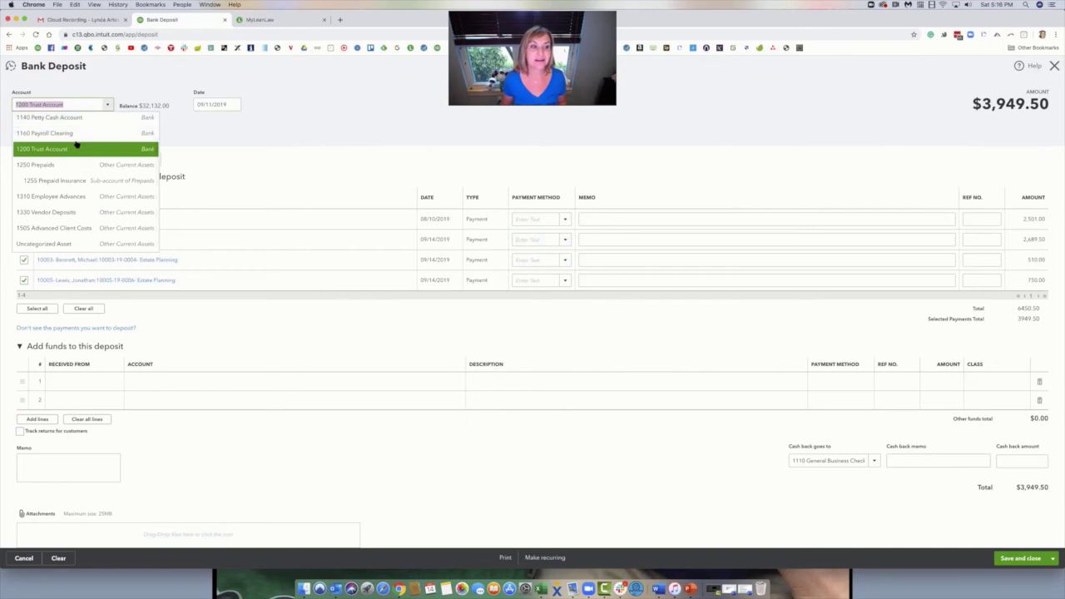
{"action": "scroll", "coordinate": [77, 144], "scroll_direction": "up", "scroll_amount": 2}
{"action": "left_click", "coordinate": [79, 137]}
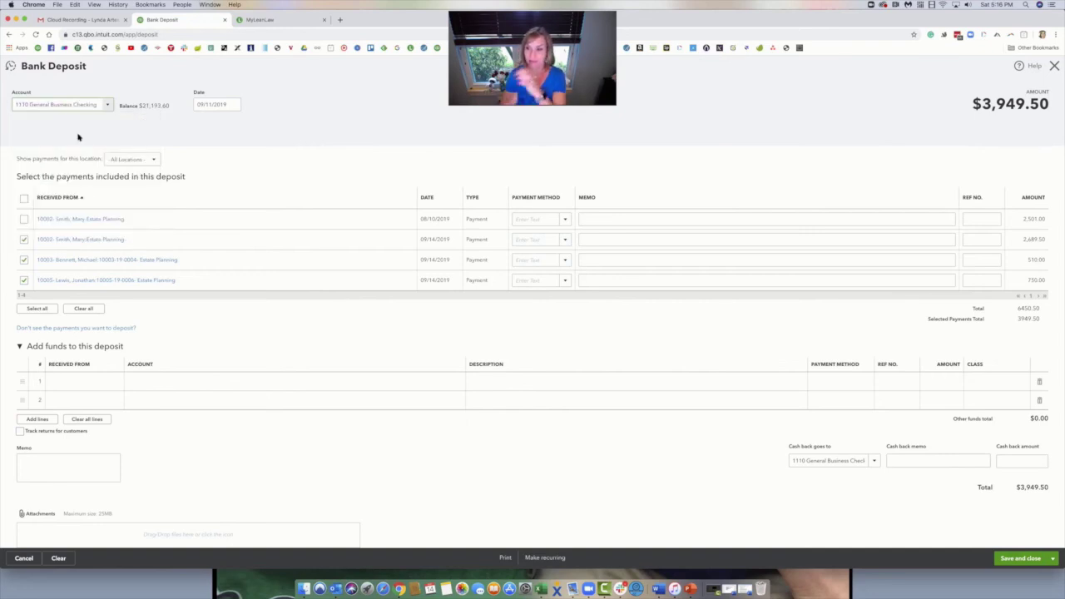
{"action": "left_click", "coordinate": [1022, 559]}
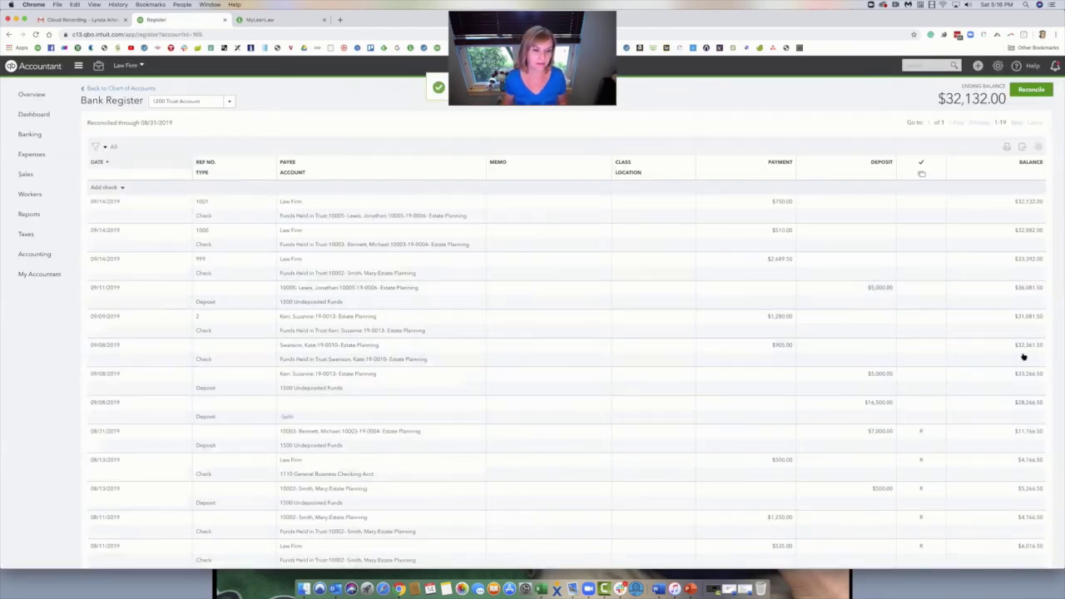
Review the new deposit in the 1110 General Business Checking register, then switch to LeanLaw and reload its Funds Held in Trust summary.
{"action": "left_click", "coordinate": [228, 101]}
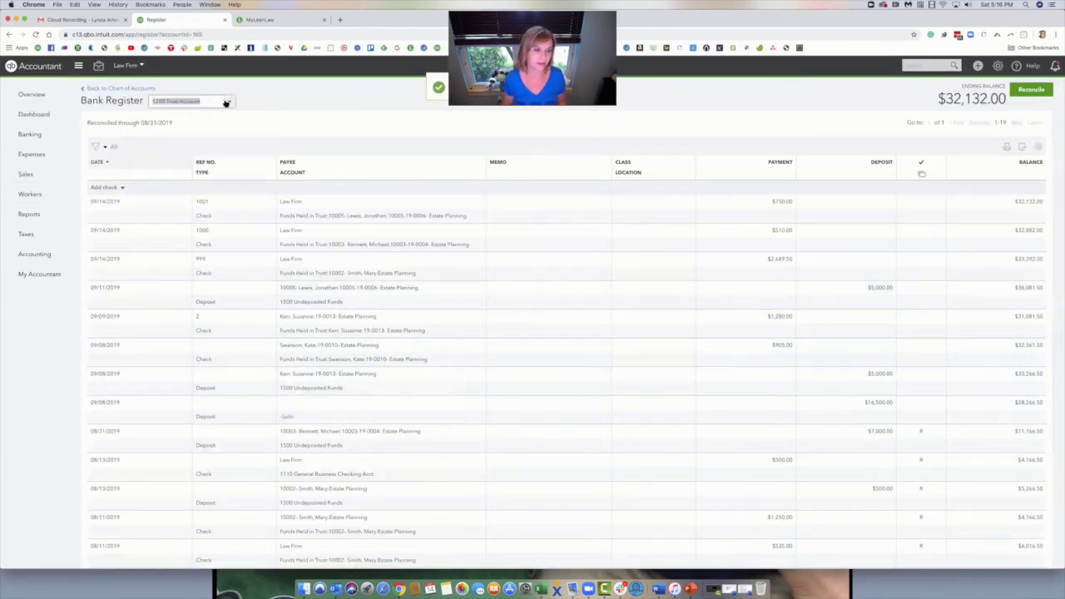
{"action": "left_click", "coordinate": [183, 159]}
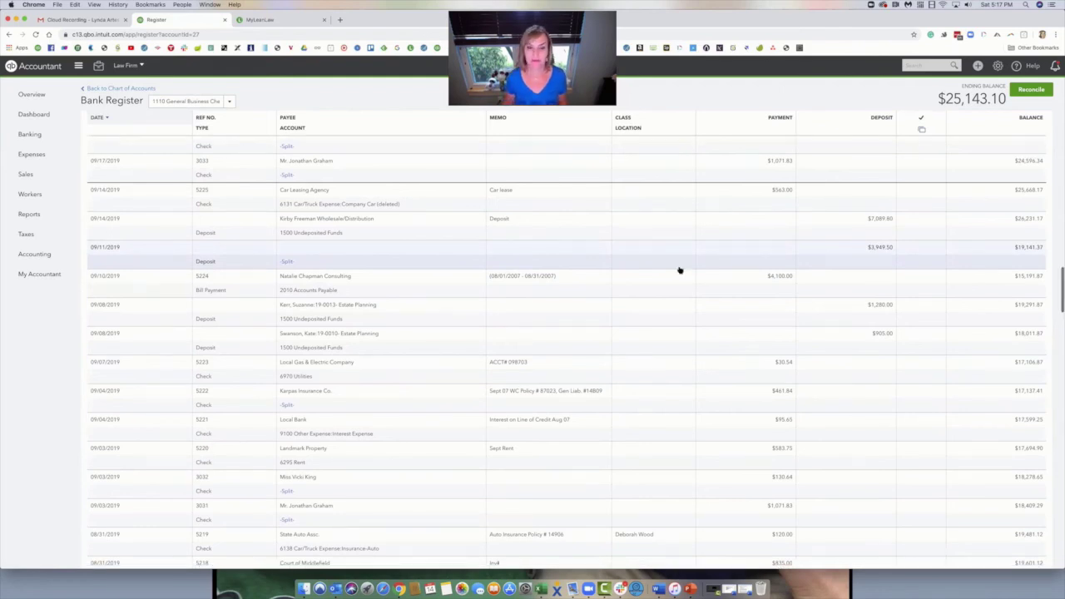
{"action": "left_click", "coordinate": [255, 19]}
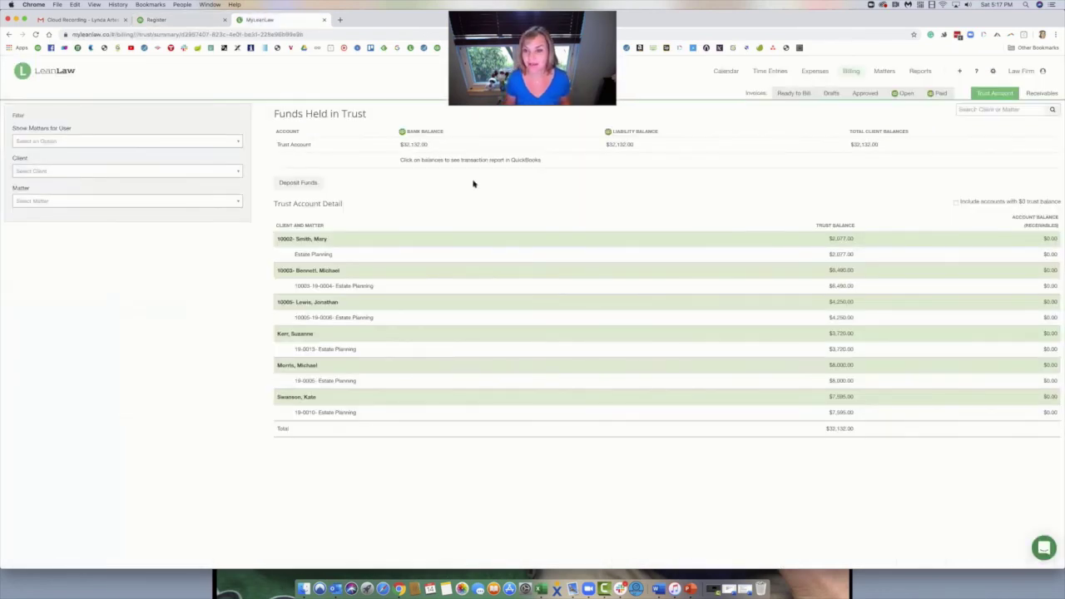
{"action": "left_click", "coordinate": [36, 35]}
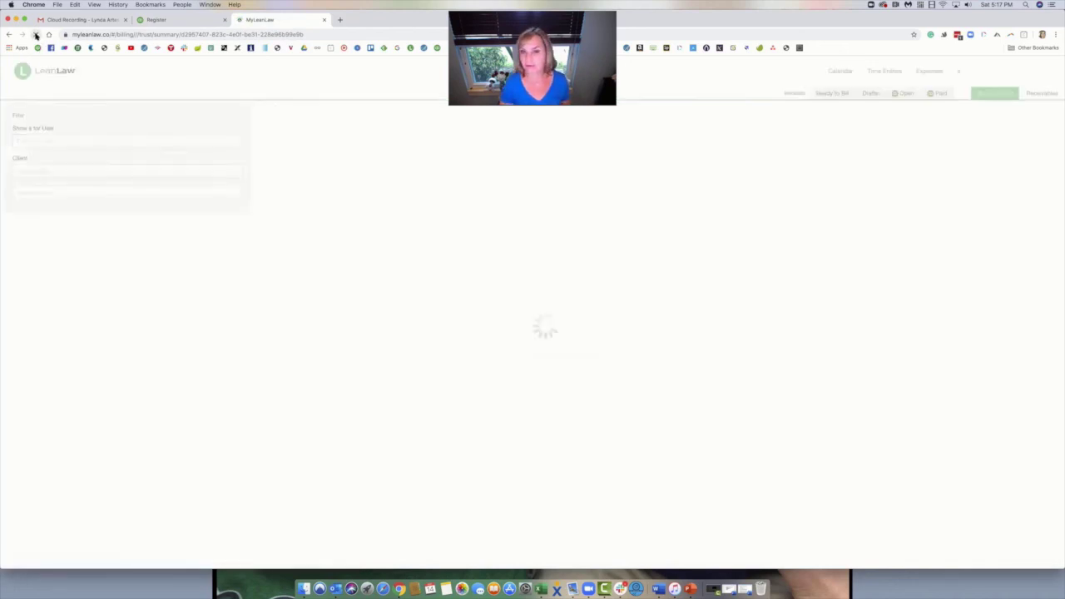